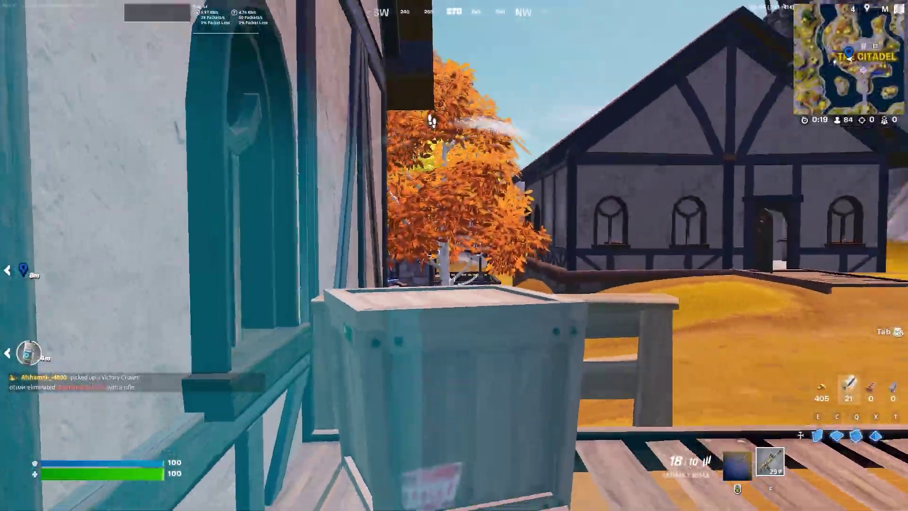
# Build a ramp onto the house roof under assault-rifle fire, then harvest wood from the roof wall
pyautogui.press('r')
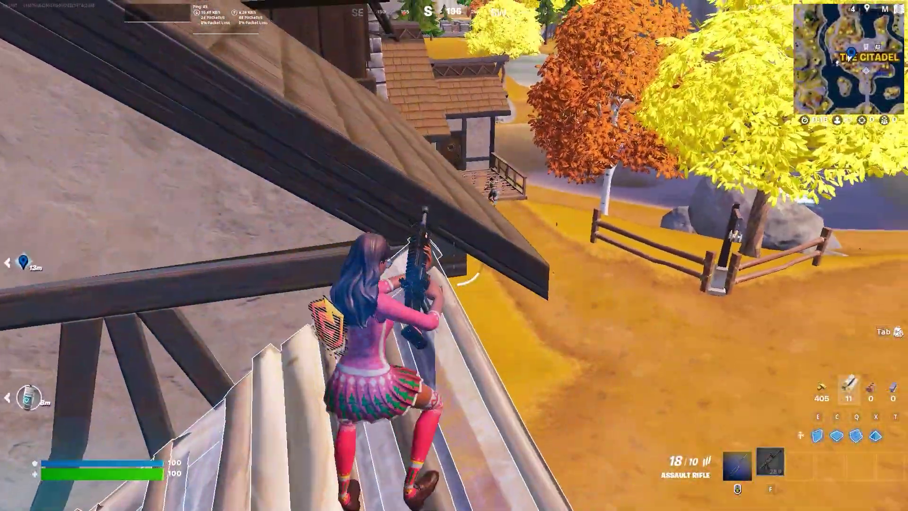
pyautogui.press('2')
pyautogui.click(454, 256)
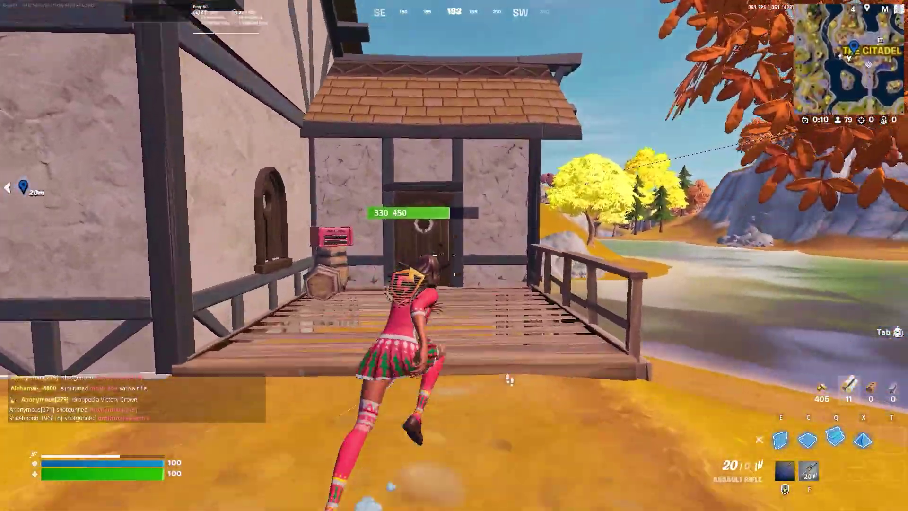
pyautogui.press('q')
pyautogui.click(454, 255)
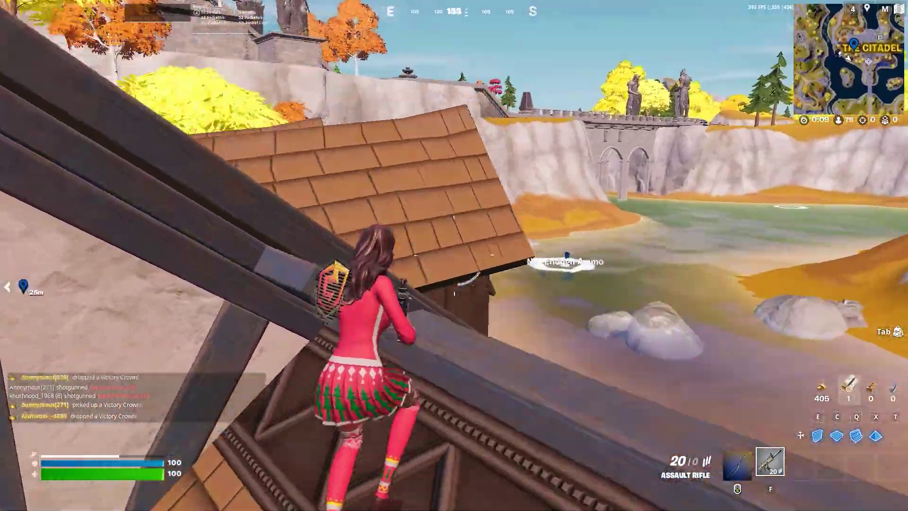
pyautogui.press('1')
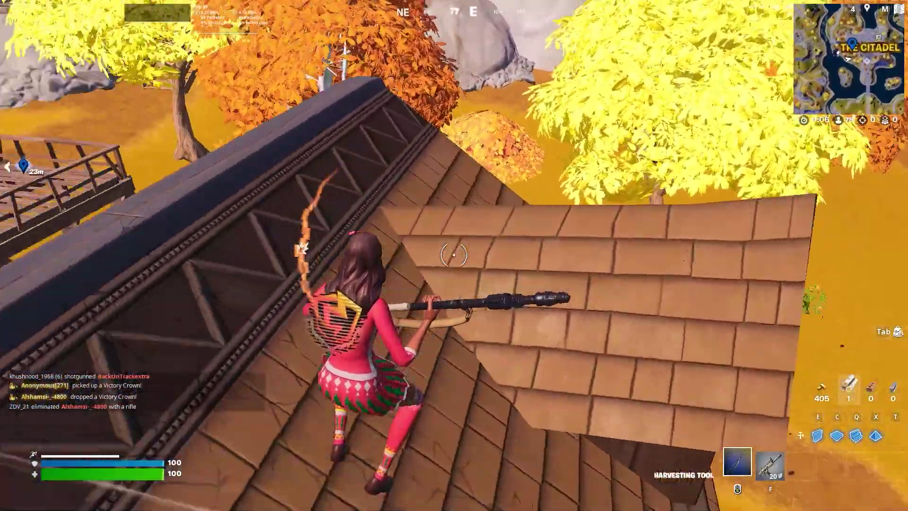
pyautogui.click(454, 256)
# Shoot the enemy on the lower roof, loot the Maven Auto Shotgun, and move the boost pack archive to the desktop
pyautogui.press('2')
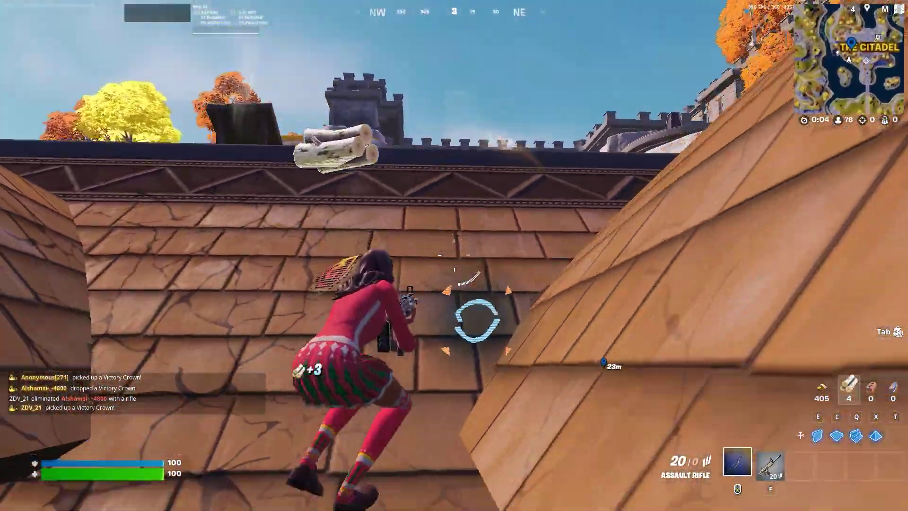
pyautogui.press('1')
pyautogui.click(455, 255)
pyautogui.press('2')
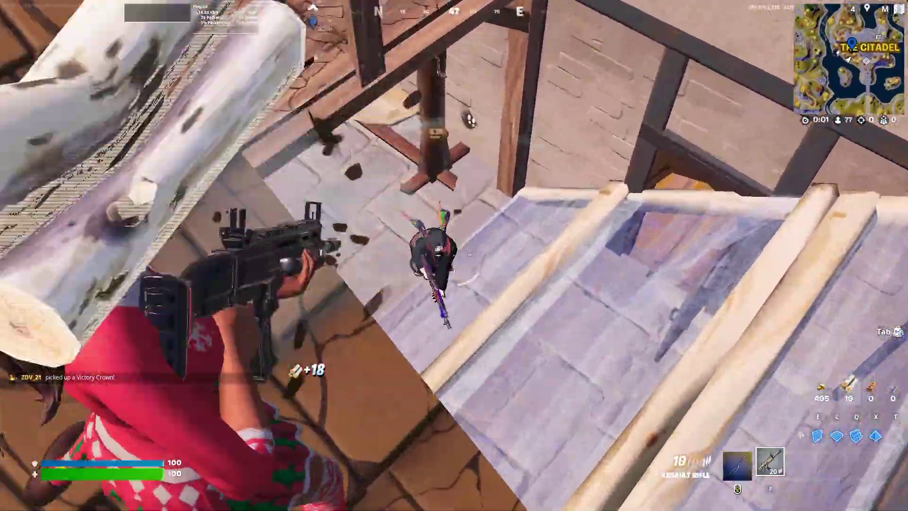
pyautogui.click(454, 256)
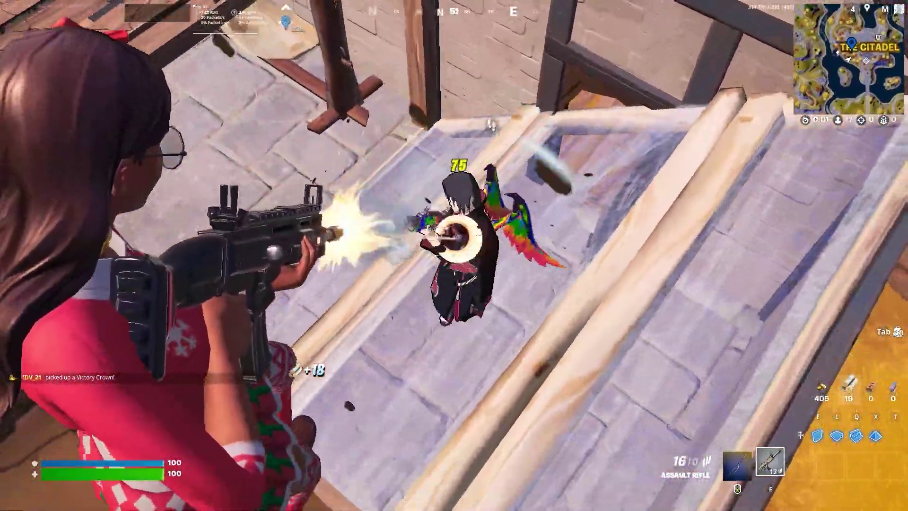
pyautogui.press('1')
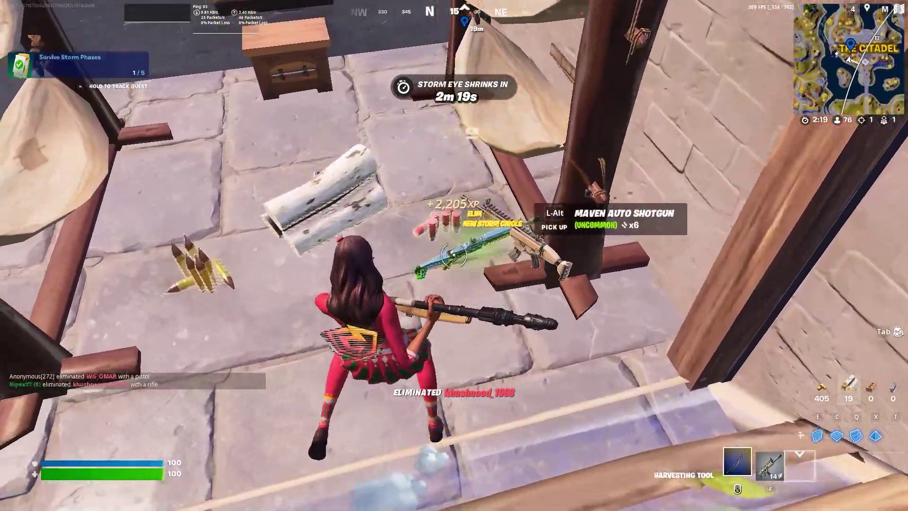
pyautogui.press('alt')
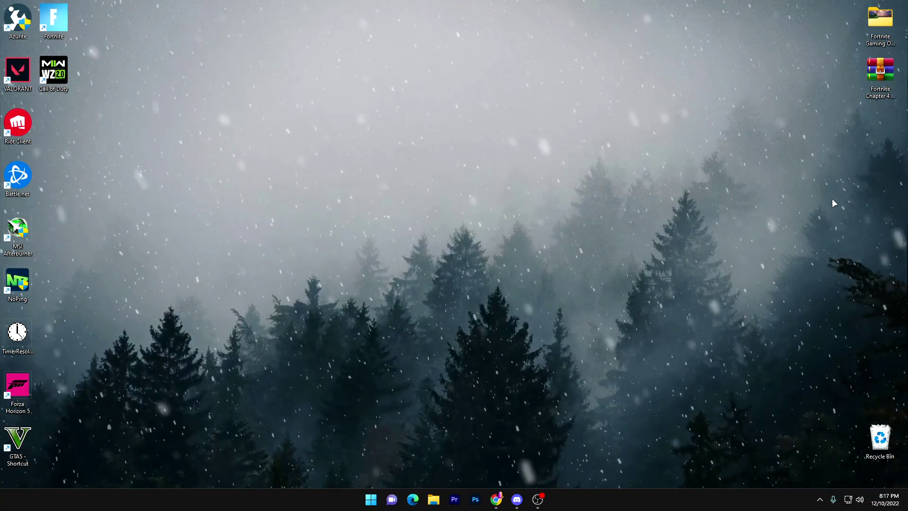
pyautogui.moveTo(873, 81); pyautogui.dragTo(412, 138)
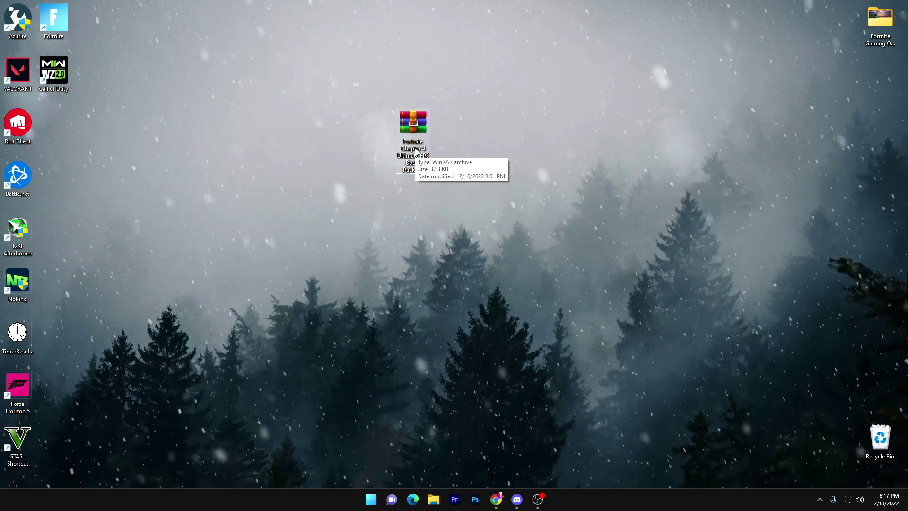
# Open the boost pack .rar, dismiss the trial reminder, drag its folder onto the desktop, and close WinRAR
pyautogui.doubleClick(415, 148)
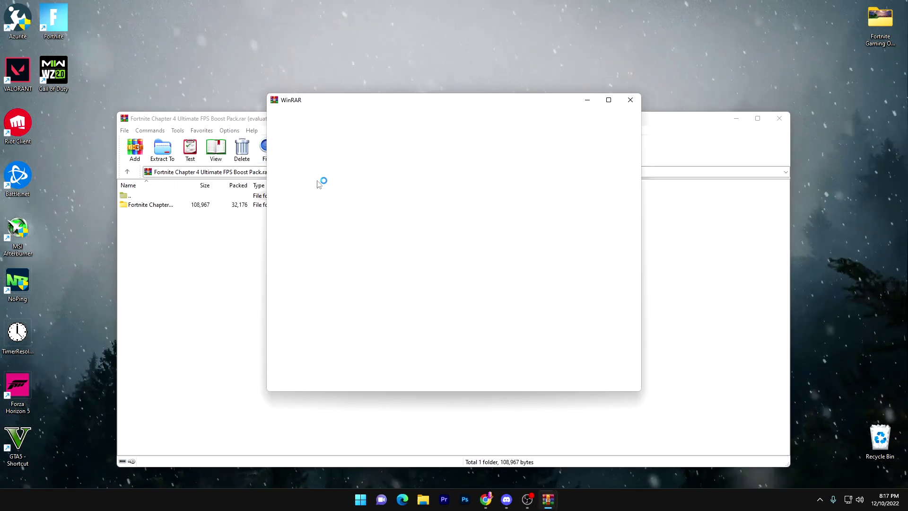
pyautogui.press('Escape')
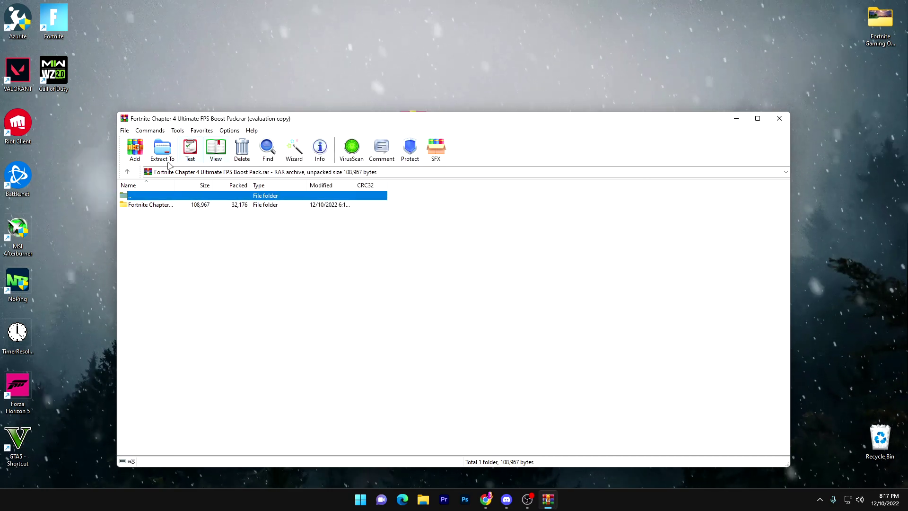
pyautogui.moveTo(168, 207); pyautogui.dragTo(362, 93)
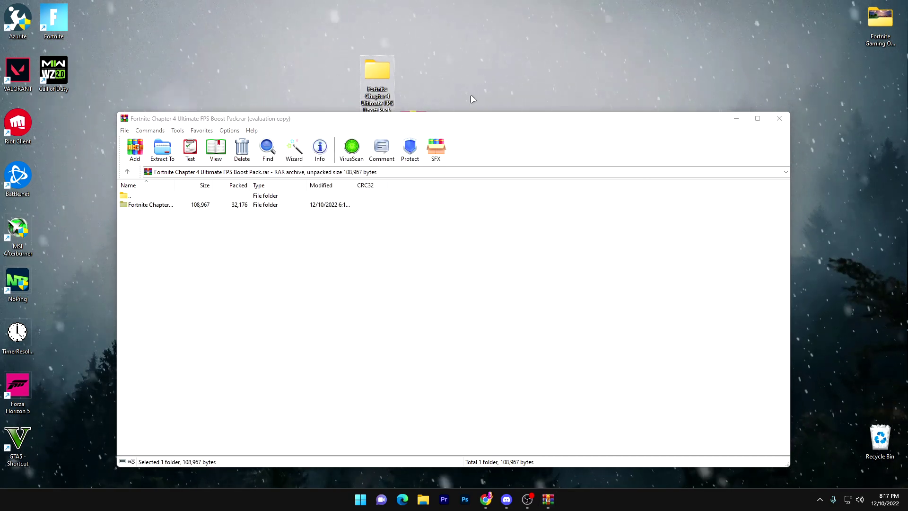
pyautogui.press('Escape')
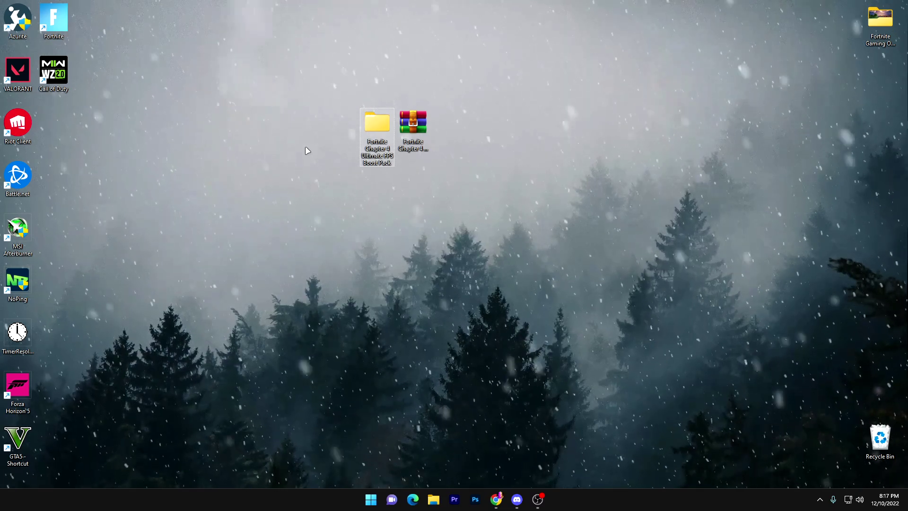
# Open 1- Reg Optimization Fixes in the extracted pack, select the five .reg files, peek into Default Reg files, and go back
pyautogui.press('Return')
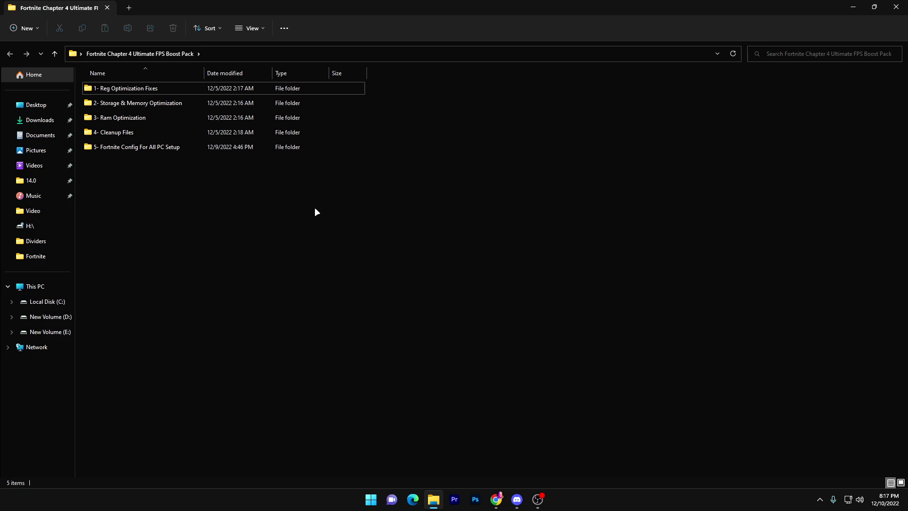
pyautogui.doubleClick(118, 88)
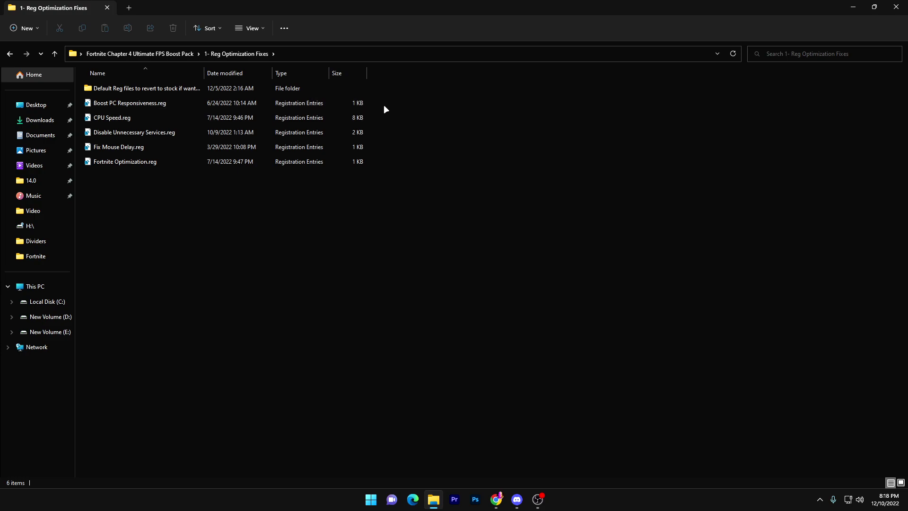
pyautogui.moveTo(385, 104); pyautogui.dragTo(219, 154)
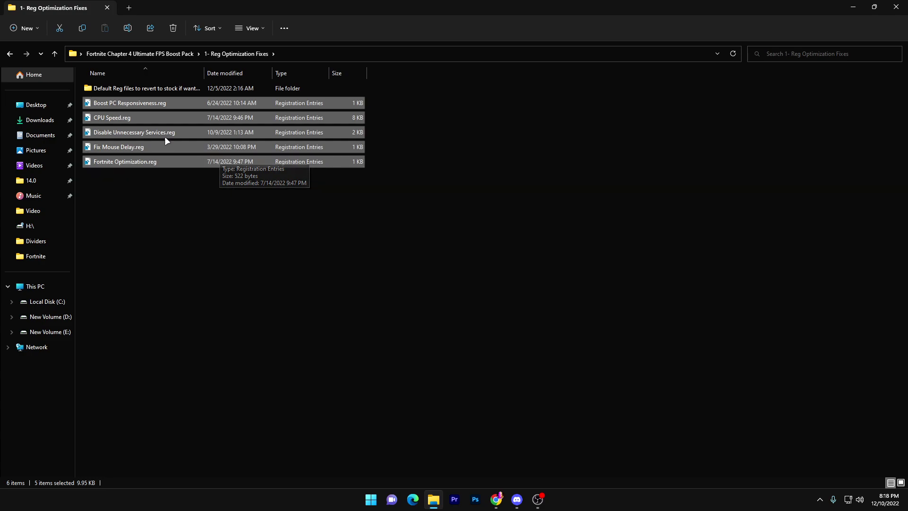
pyautogui.doubleClick(113, 88)
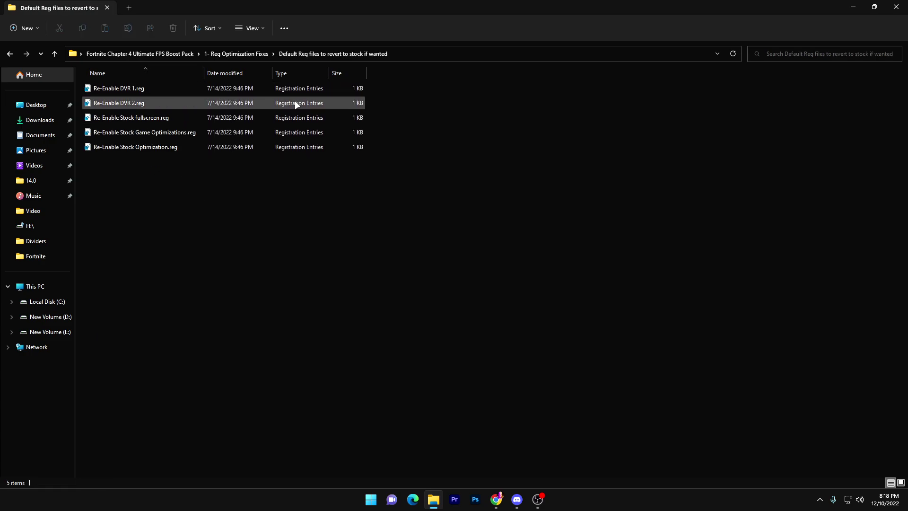
pyautogui.hotkey('alt', 'Left')
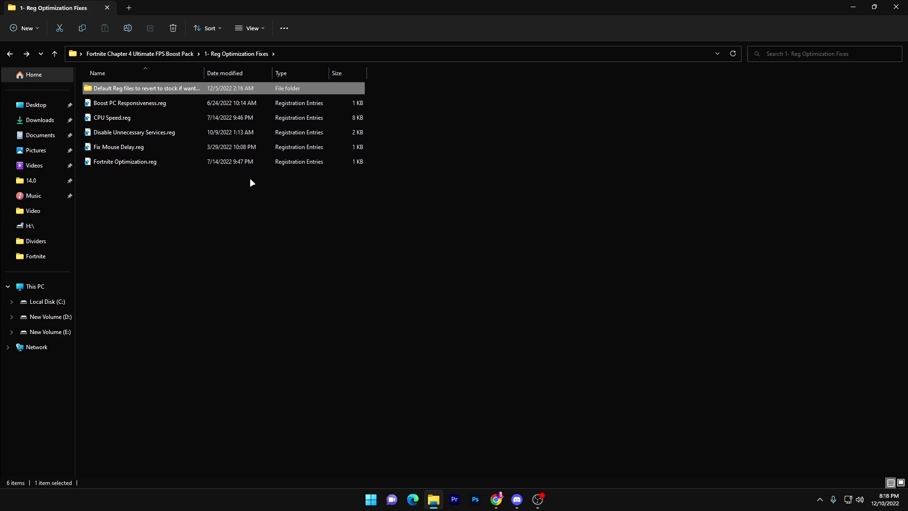
# Import the Boost PC Responsiveness, CPU Speed and Disable Unnecessary Services registry tweaks
pyautogui.doubleClick(150, 103)
pyautogui.click(526, 263)
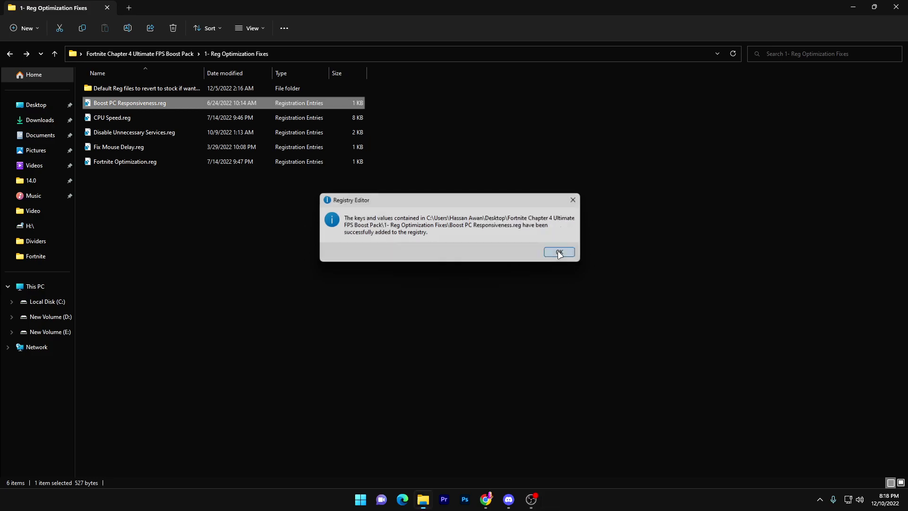
pyautogui.click(559, 251)
pyautogui.doubleClick(132, 118)
pyautogui.click(522, 262)
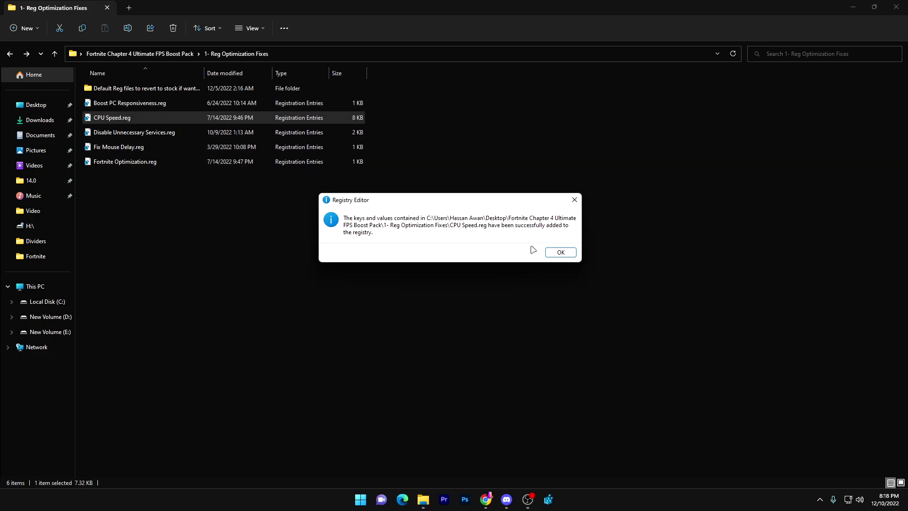
pyautogui.click(562, 255)
pyautogui.doubleClick(185, 132)
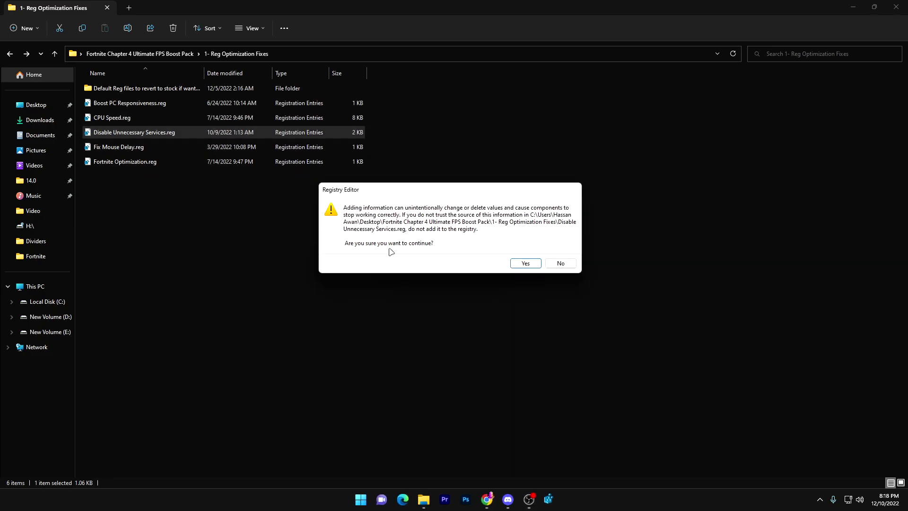
pyautogui.click(523, 263)
pyautogui.click(560, 254)
# Import the Fix Mouse Delay and Fortnite Optimization tweaks, then go up to the boost pack folder
pyautogui.doubleClick(123, 147)
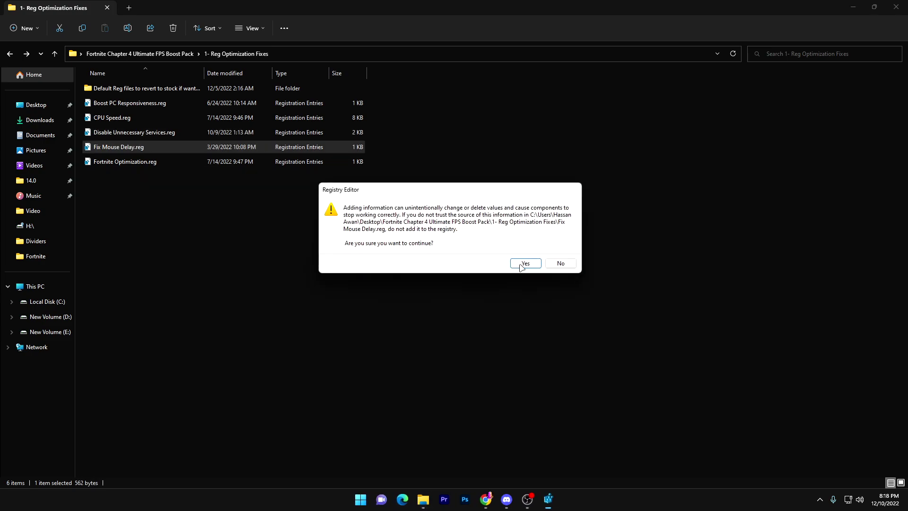
pyautogui.click(524, 262)
pyautogui.click(561, 253)
pyautogui.doubleClick(273, 162)
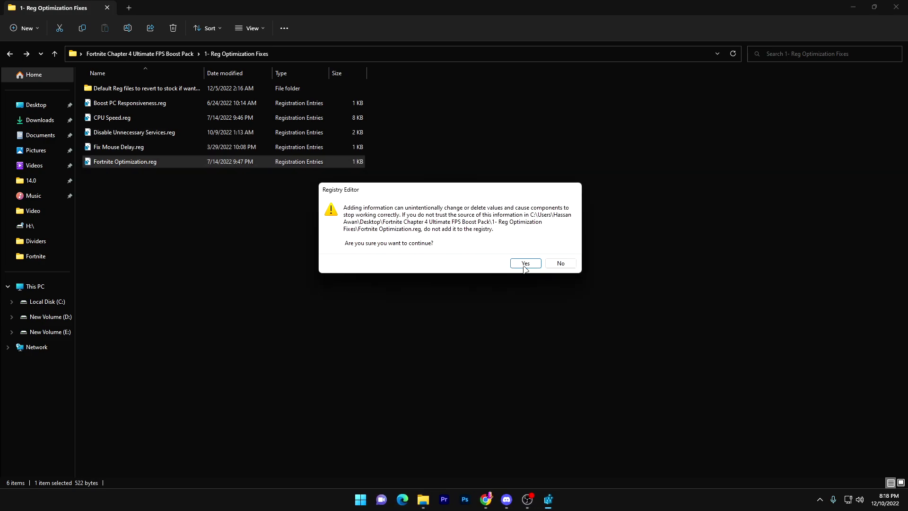
pyautogui.click(523, 263)
pyautogui.click(560, 254)
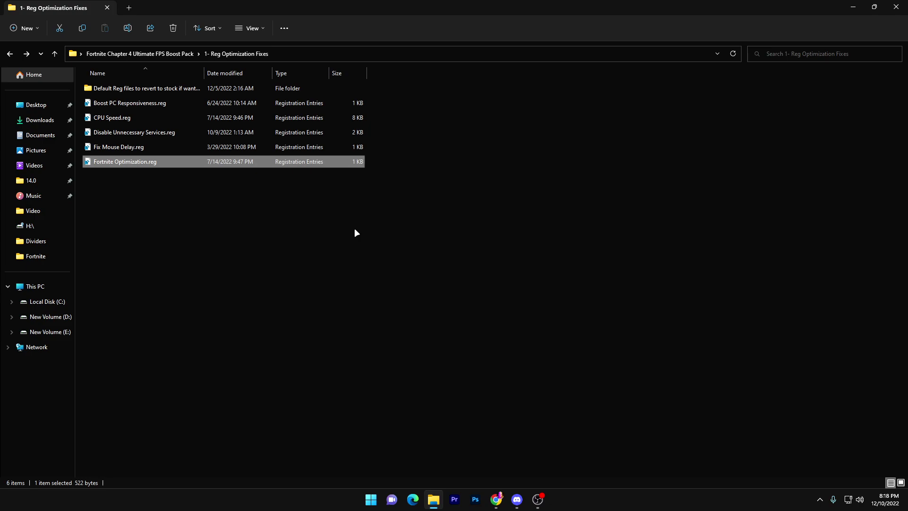
pyautogui.hotkey('alt', 'Up')
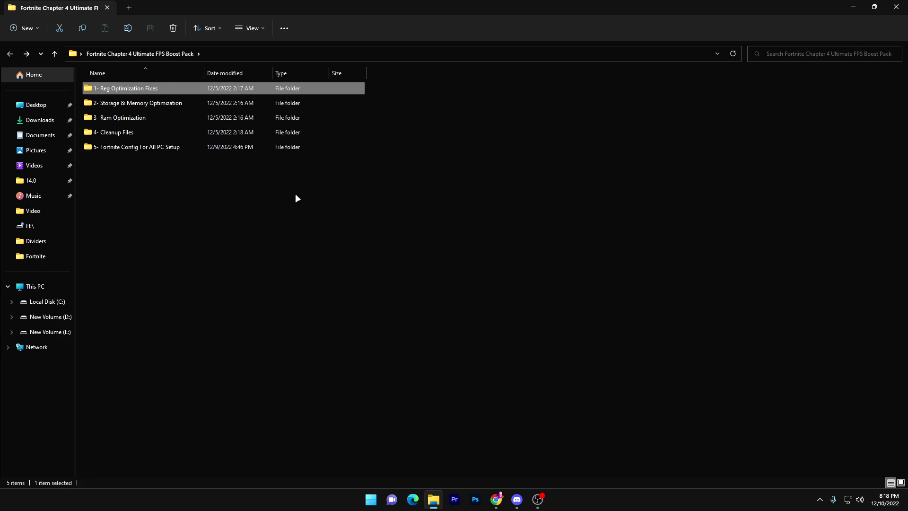
# Run Cache Cleaner.bat and FPS.bat in 2- Storage & Memory Optimization, then go up to the pack folder
pyautogui.doubleClick(170, 103)
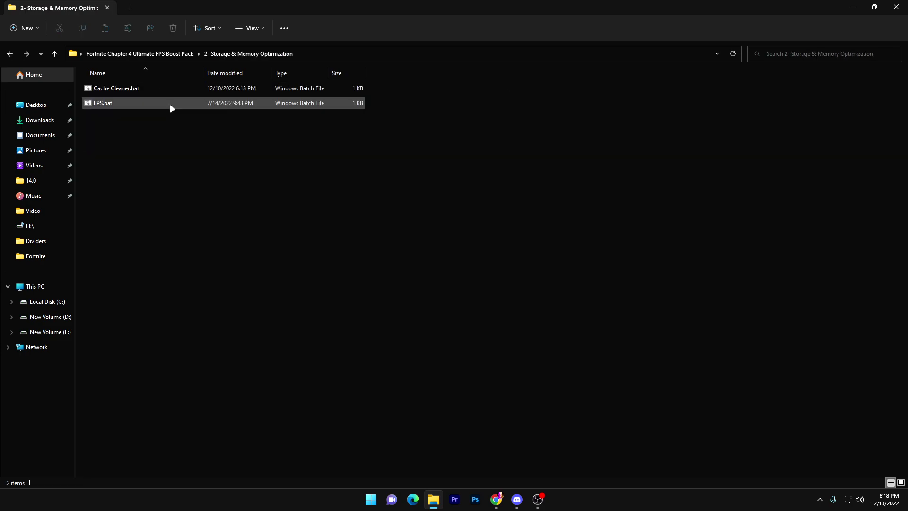
pyautogui.doubleClick(128, 86)
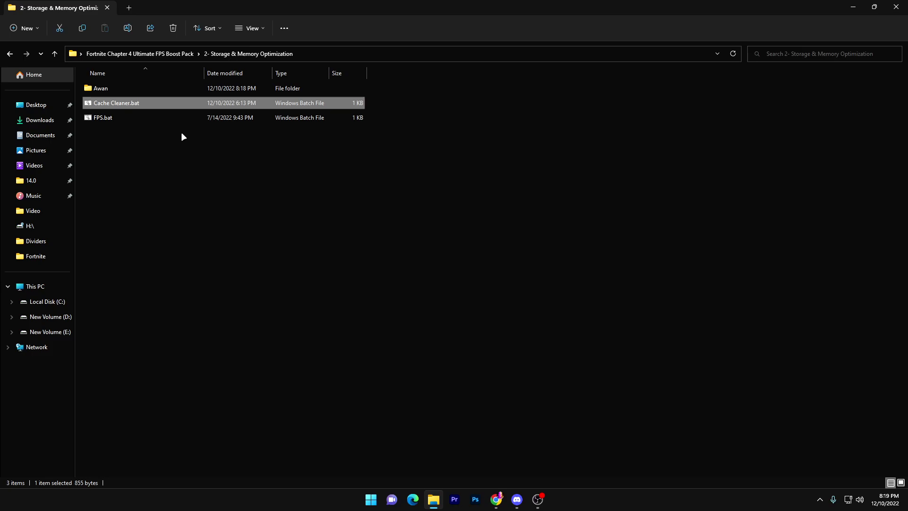
pyautogui.doubleClick(106, 119)
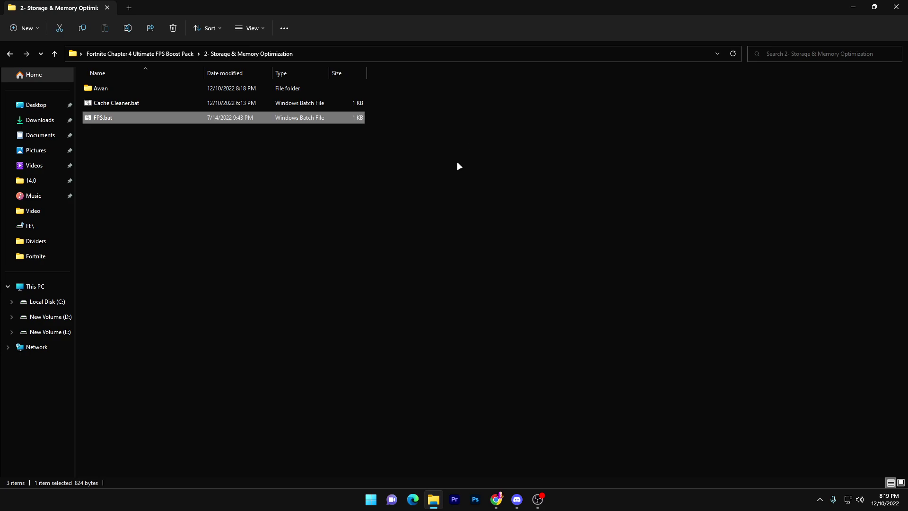
pyautogui.hotkey('alt', 'Up')
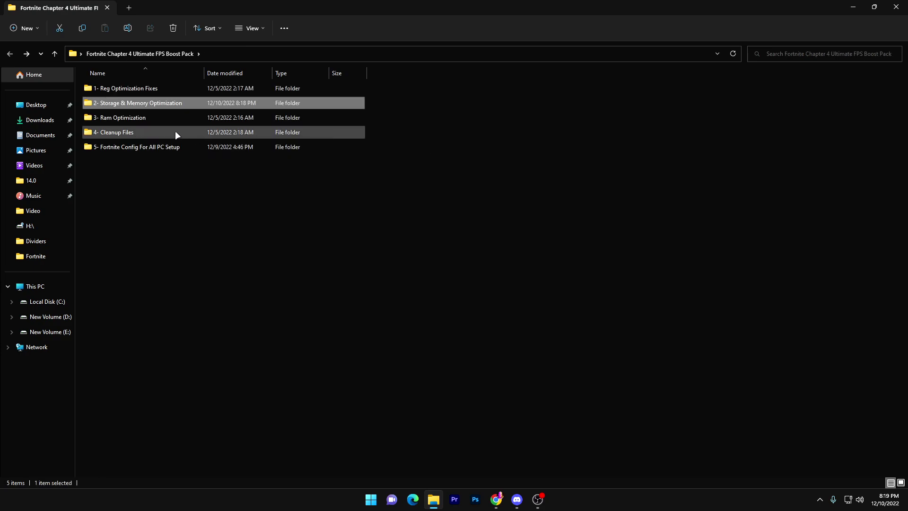
# Merge 16GB Ram.reg from 3- Ram Optimization, then return via the boost pack breadcrumb
pyautogui.doubleClick(124, 118)
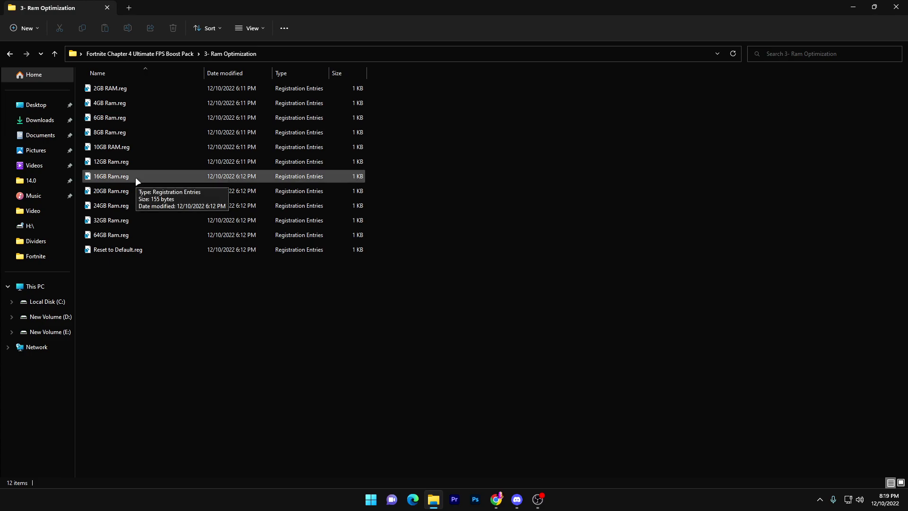
pyautogui.doubleClick(106, 179)
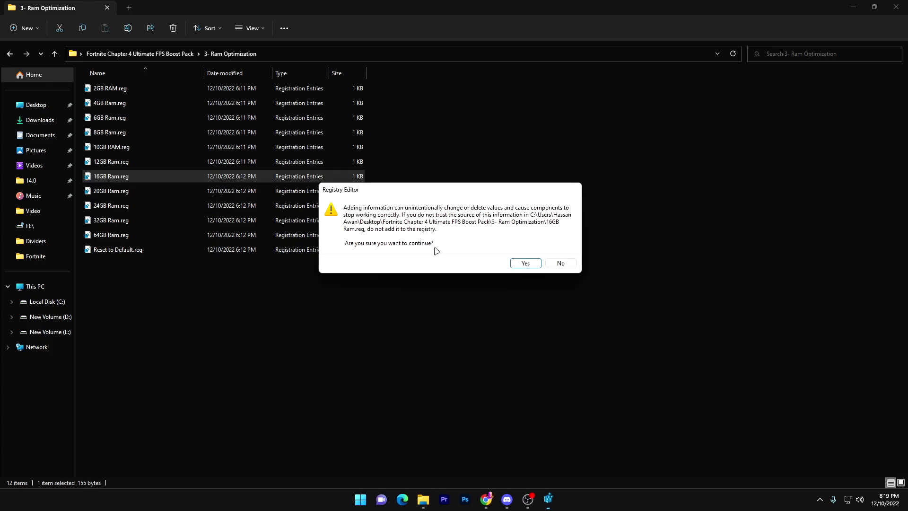
pyautogui.click(527, 265)
pyautogui.click(561, 253)
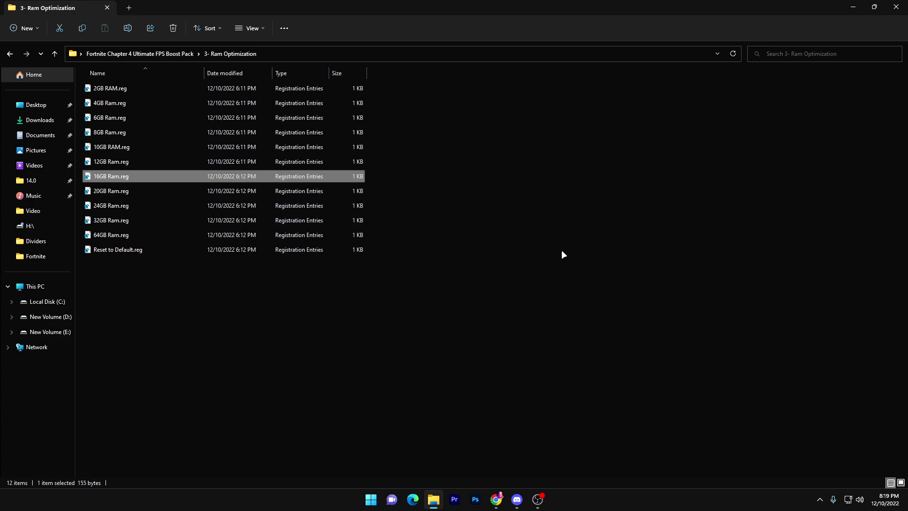
pyautogui.click(152, 54)
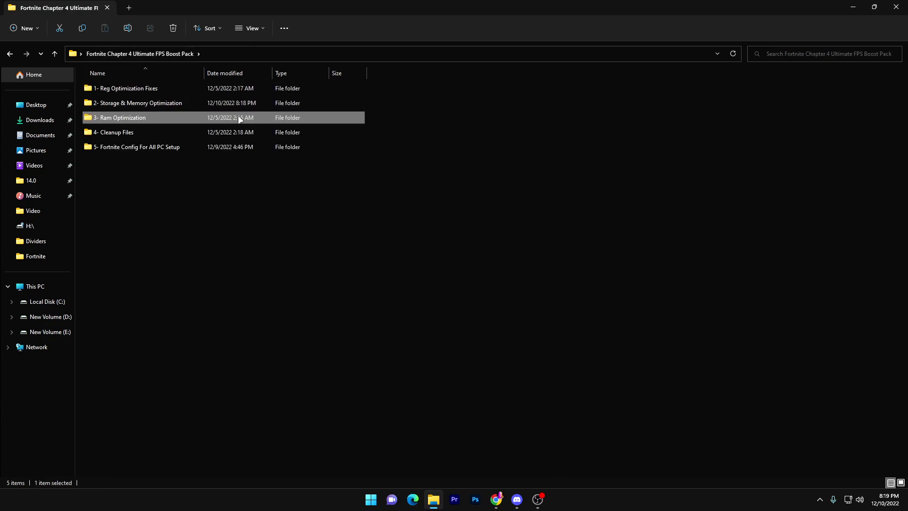
# In 4- Cleanup Files > Batch Tweaks, run Clean Temporary Files, Remove RuntimeBroker and Useful Tweaks.bat
pyautogui.doubleClick(144, 130)
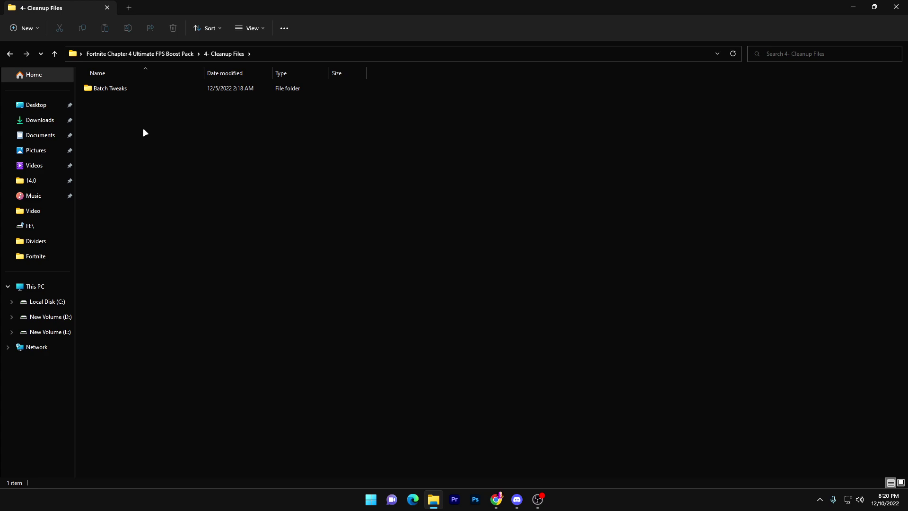
pyautogui.doubleClick(97, 89)
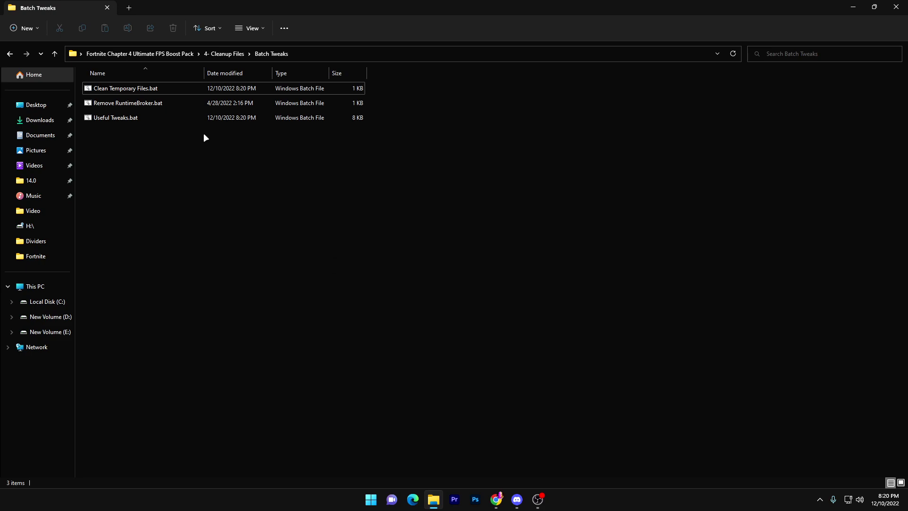
pyautogui.doubleClick(164, 88)
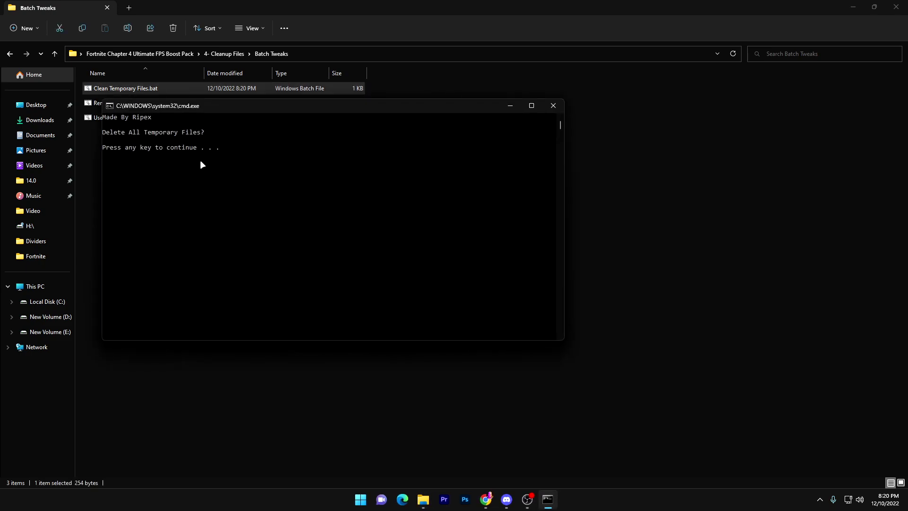
pyautogui.press('Return')
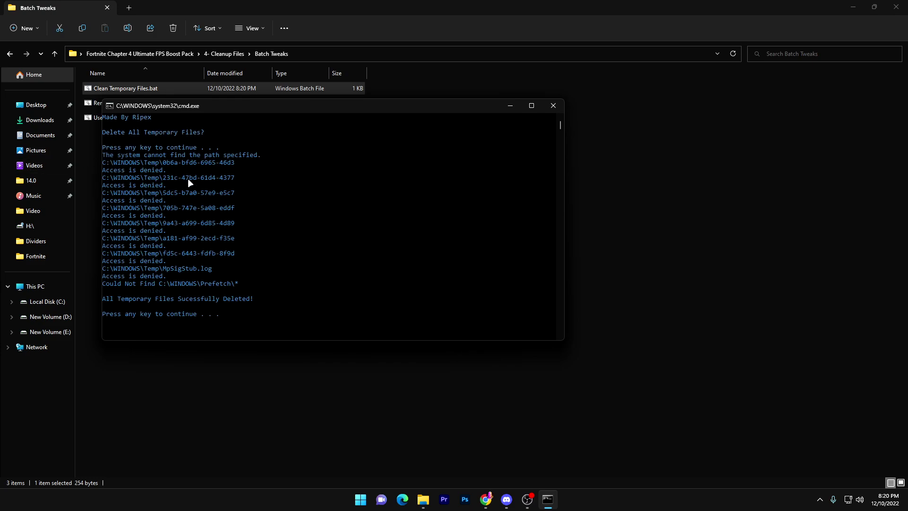
pyautogui.press('Return')
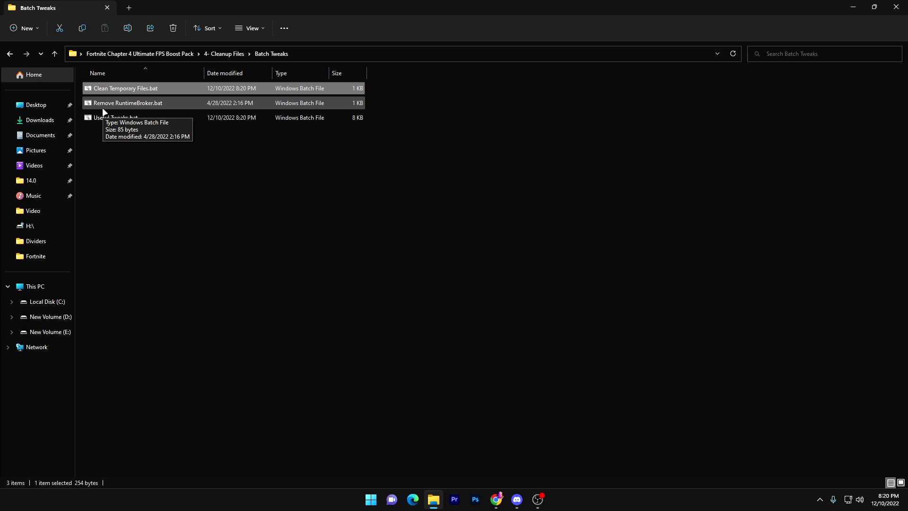
pyautogui.doubleClick(132, 104)
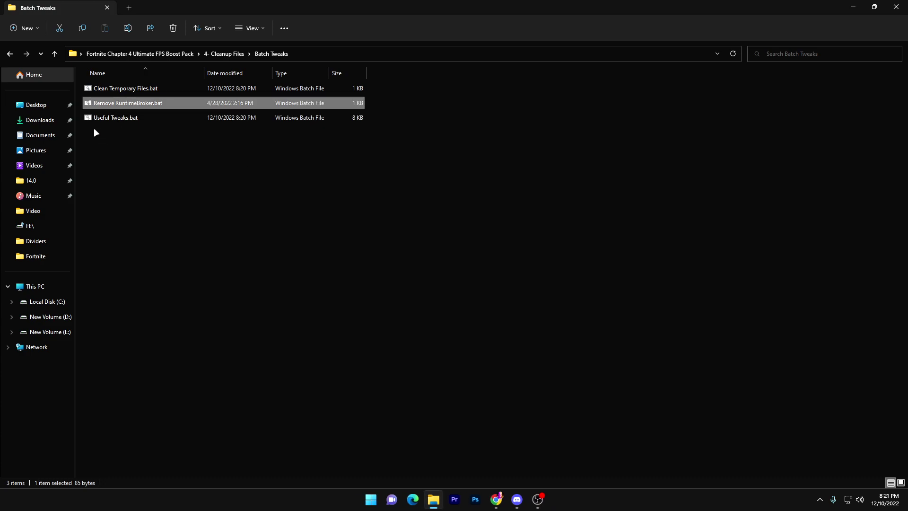
pyautogui.doubleClick(132, 117)
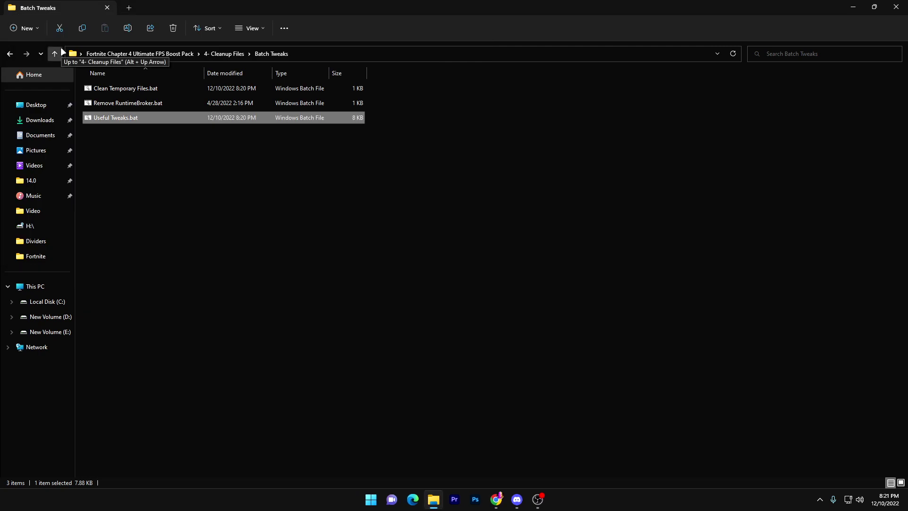
# Copy GameUserSettings.ini from 5- Fortnite Config For All PC Setup > High End PC, then return to the pack folder
pyautogui.click(124, 53)
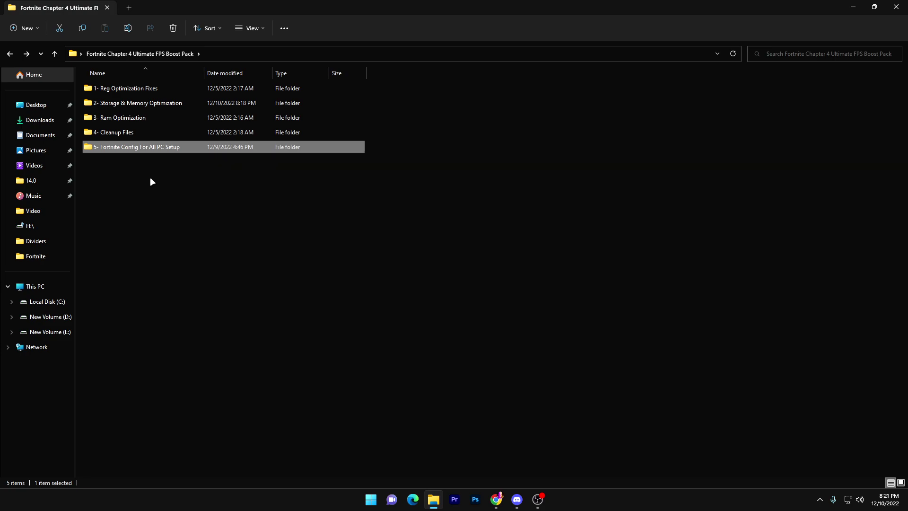
pyautogui.doubleClick(111, 147)
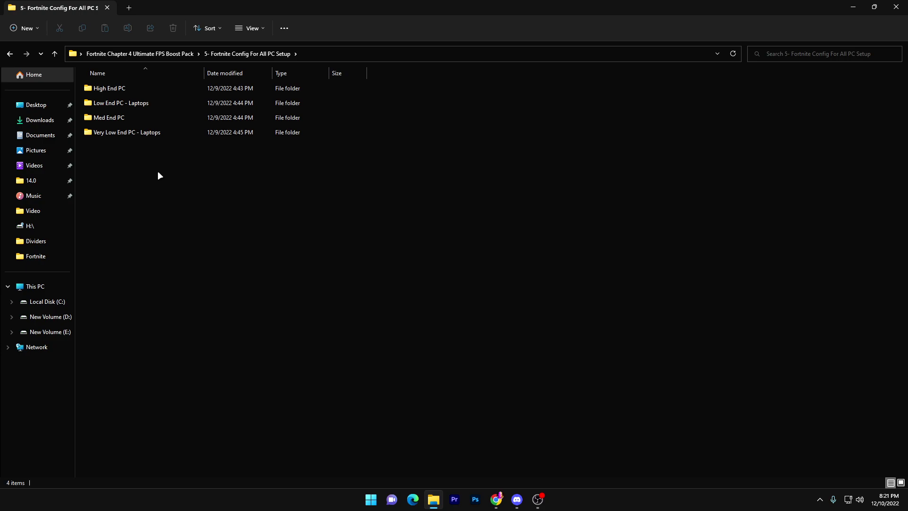
pyautogui.doubleClick(118, 92)
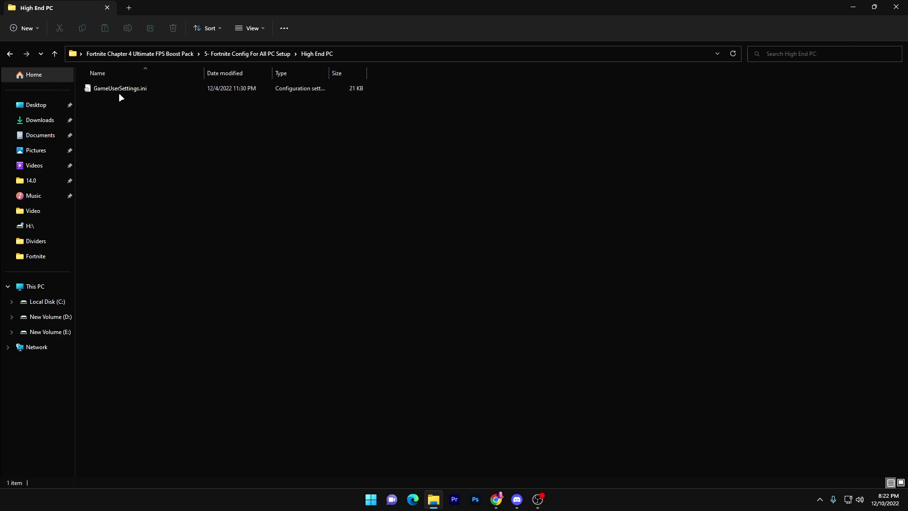
pyautogui.rightClick(118, 90)
pyautogui.click(141, 263)
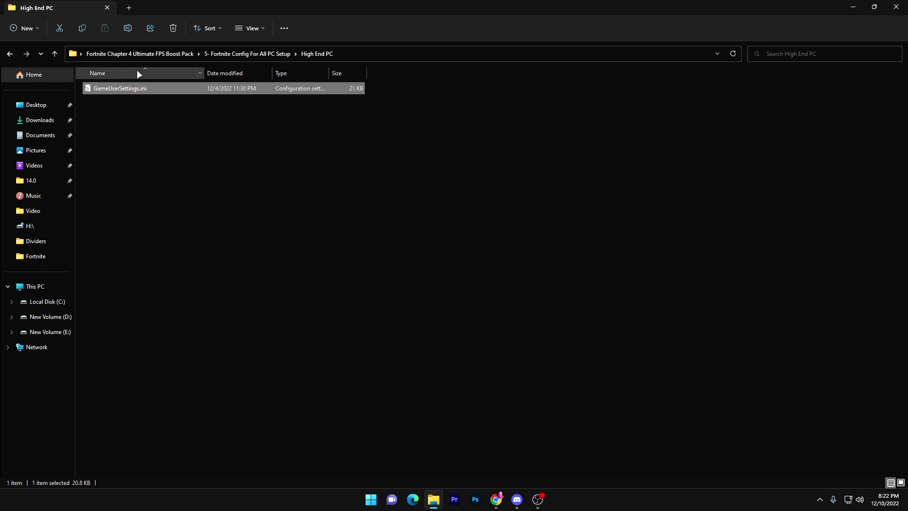
pyautogui.click(184, 54)
pyautogui.click(274, 53)
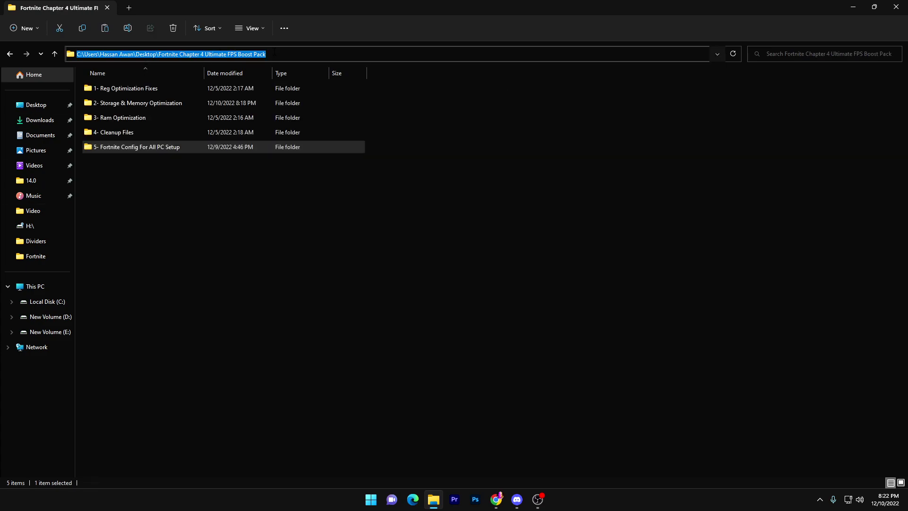
# Navigate via % to AppData > Local > FortniteGame > Saved > Config > WindowsClient
pyautogui.write('%appdata%')
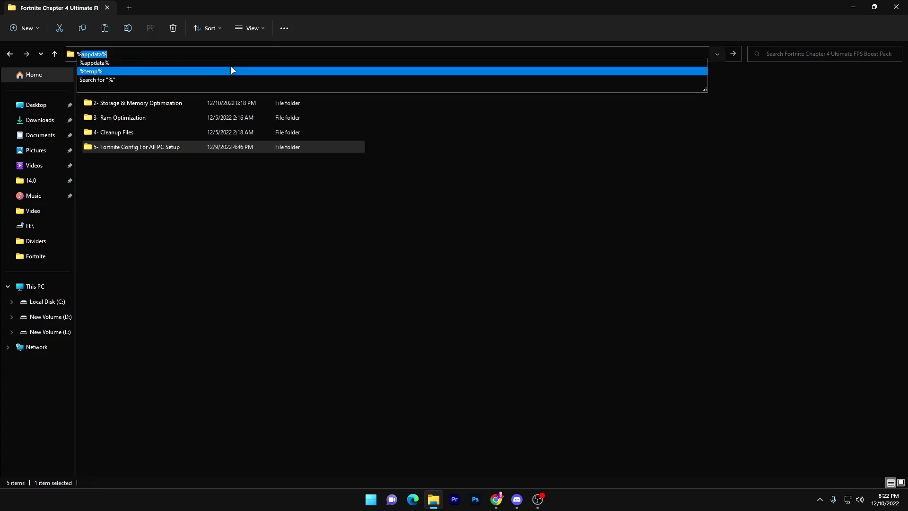
pyautogui.press('Return')
pyautogui.click(132, 53)
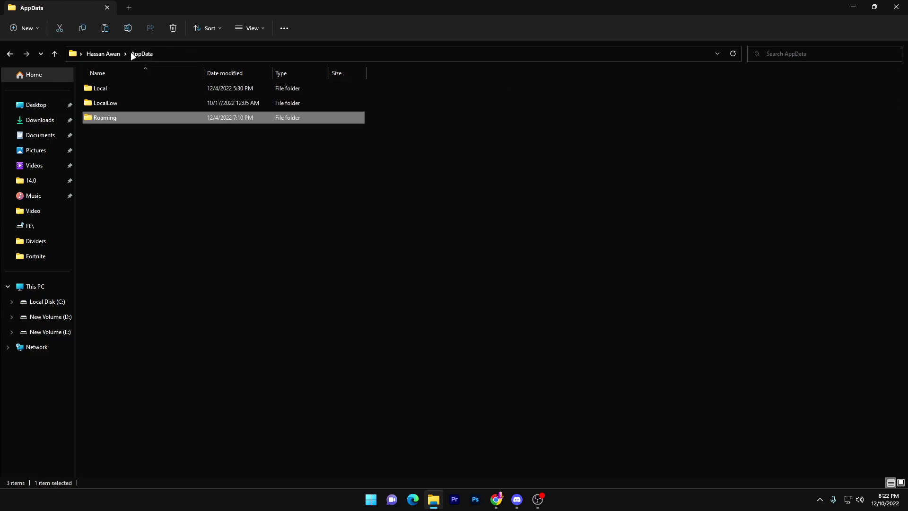
pyautogui.doubleClick(107, 88)
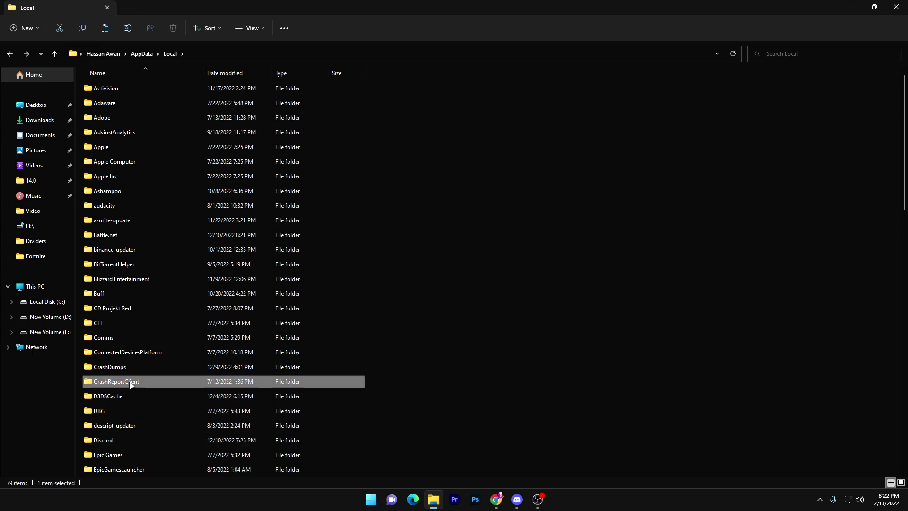
pyautogui.write('fortnite')
pyautogui.doubleClick(113, 88)
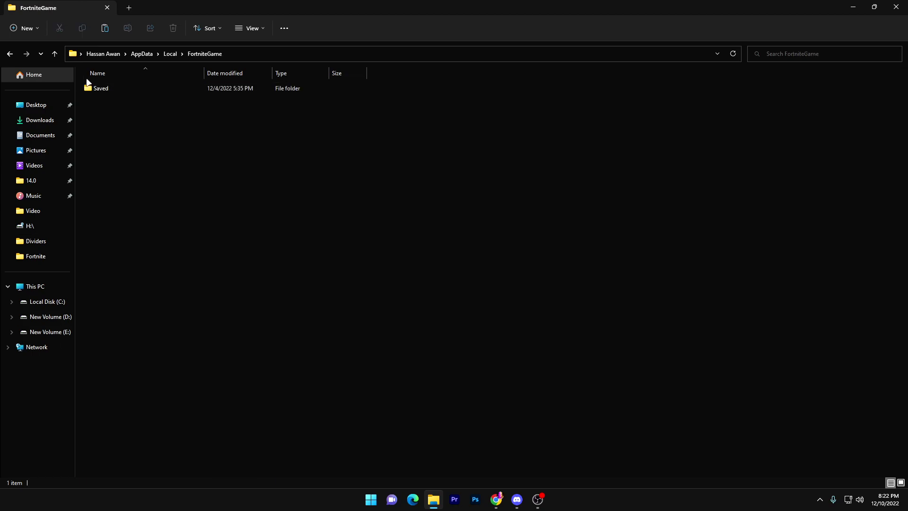
pyautogui.doubleClick(124, 88)
pyautogui.doubleClick(113, 102)
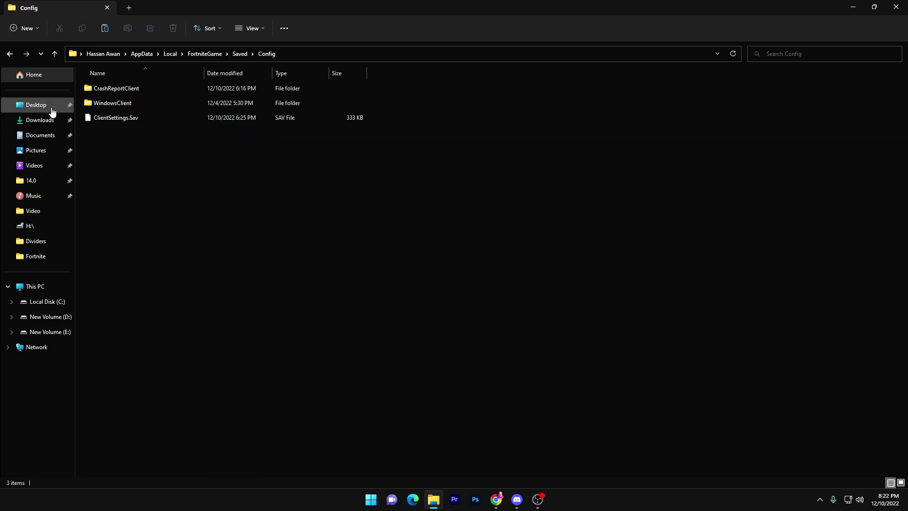
pyautogui.doubleClick(113, 104)
# Bring up the WindowsClient folder's context menu, dismiss it, and close File Explorer
pyautogui.rightClick(128, 121)
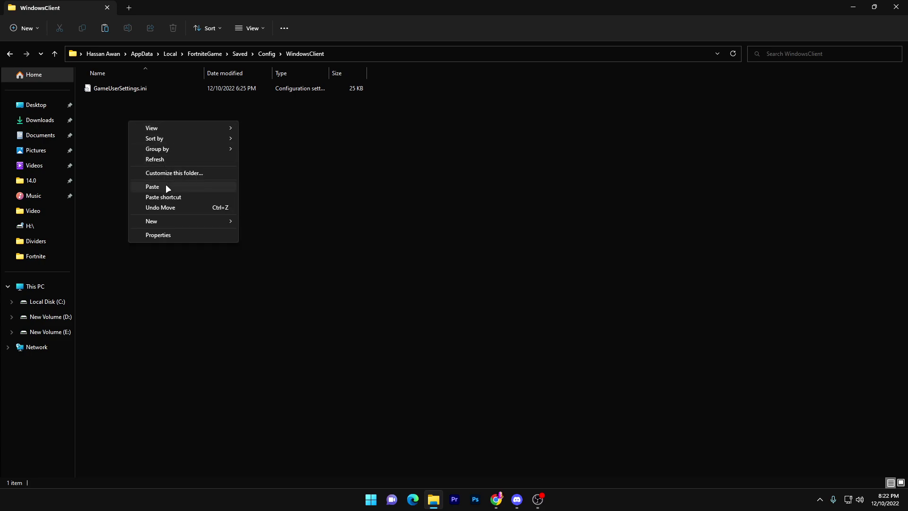
pyautogui.click(376, 155)
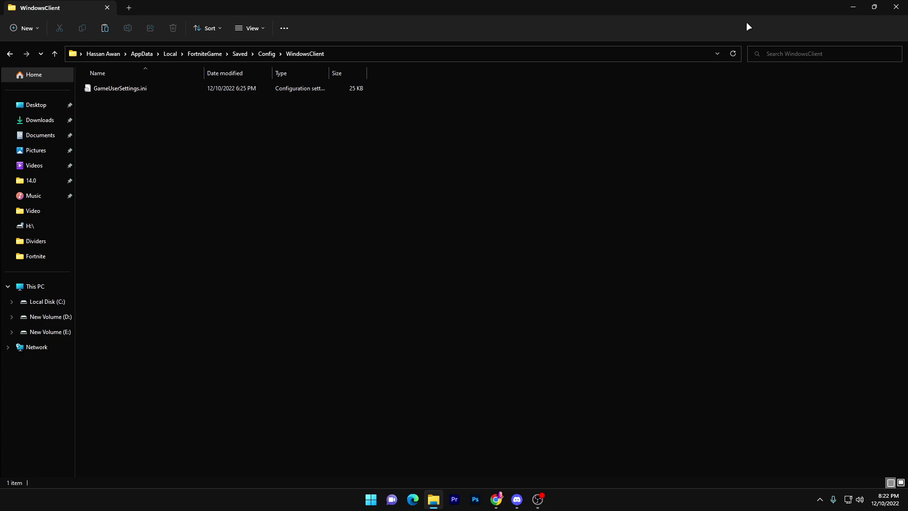
pyautogui.click(896, 6)
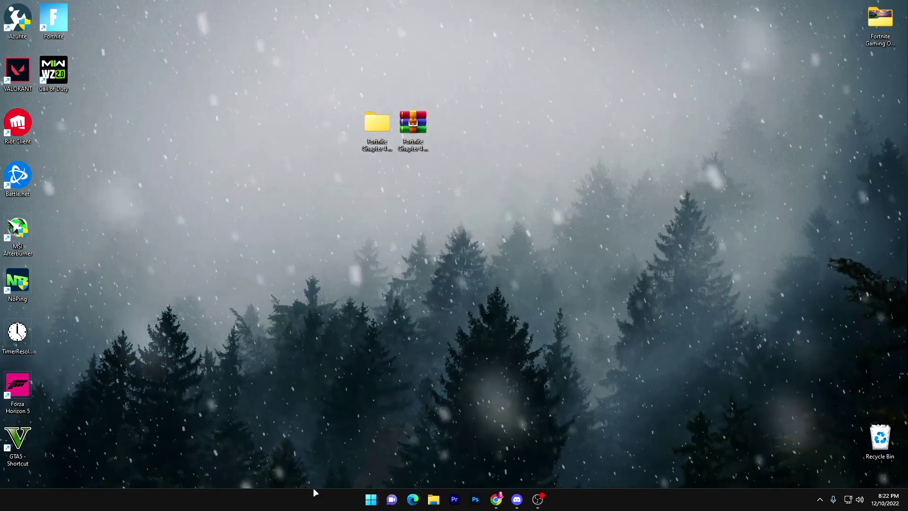
# From the Start menu, go to Settings > System > Display > Graphics
pyautogui.click(371, 500)
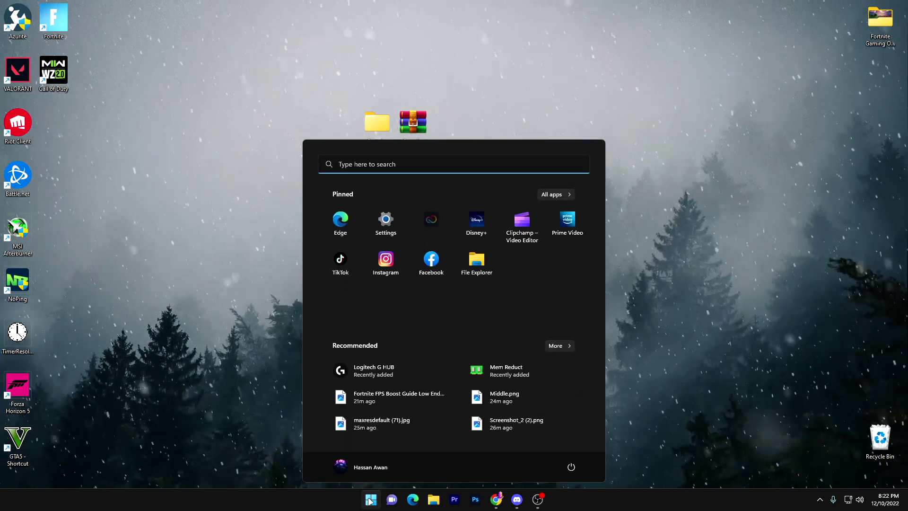
pyautogui.click(385, 227)
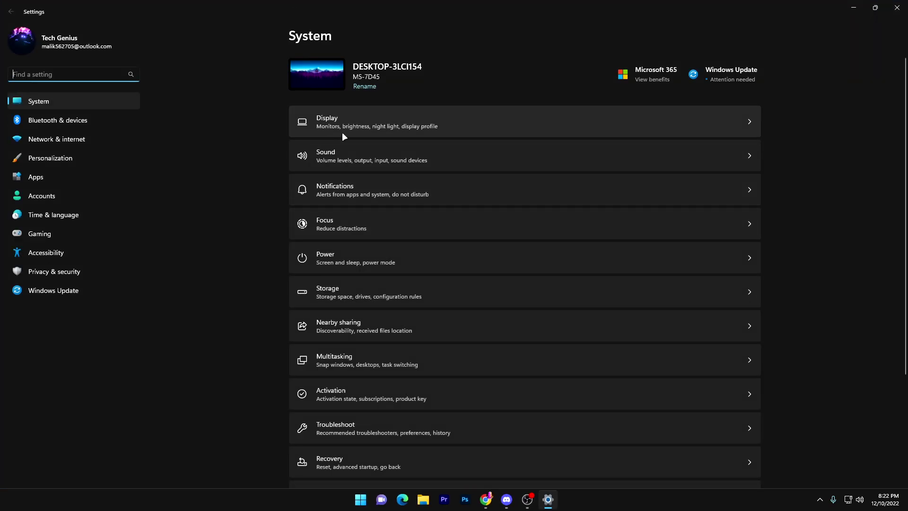
pyautogui.click(351, 120)
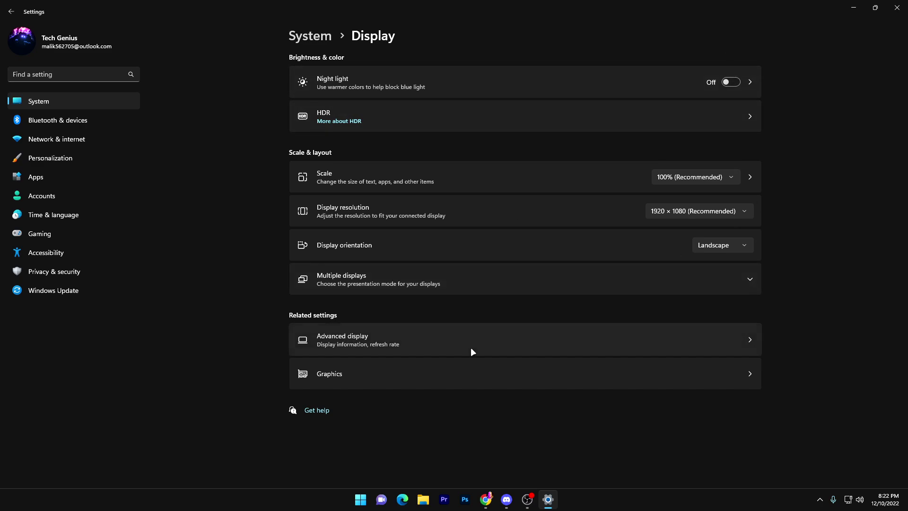
pyautogui.click(308, 372)
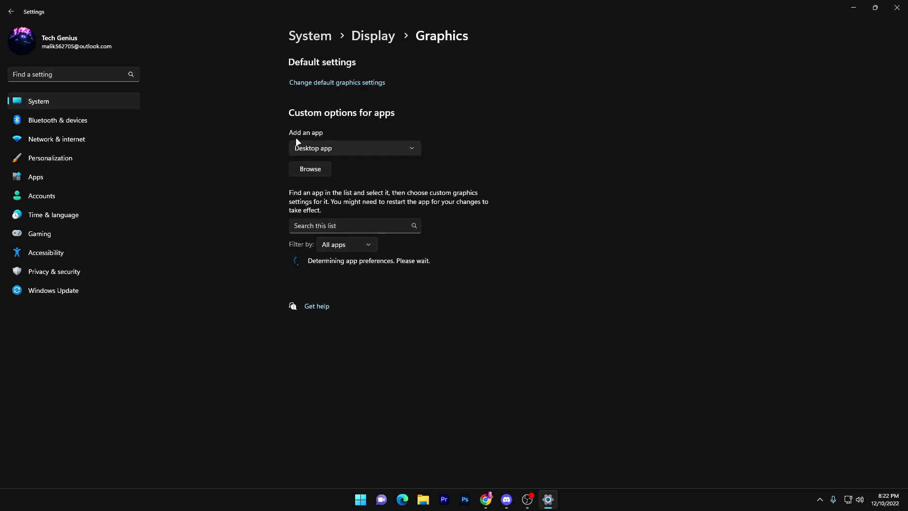
pyautogui.click(341, 83)
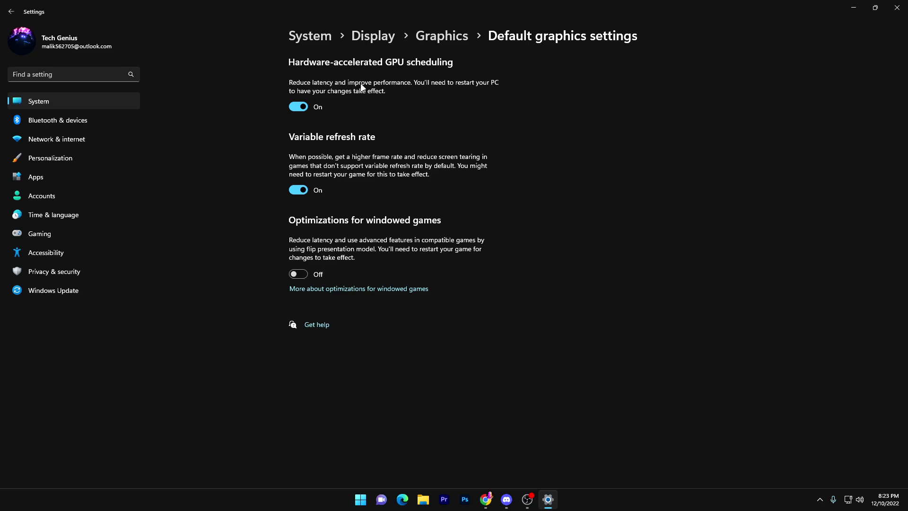
# Return to the Graphics settings page, keeping Desktop app as the app type
pyautogui.hotkey('alt', 'Left')
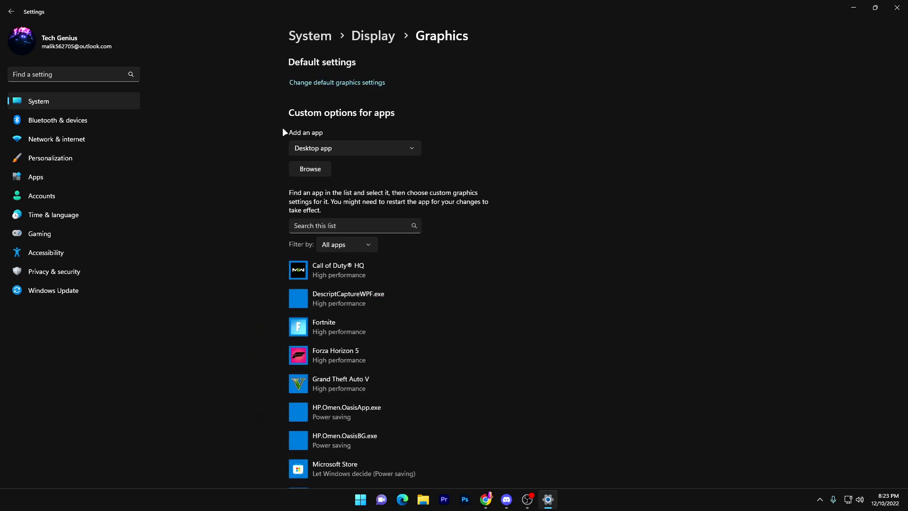
pyautogui.scroll(-5, 322, 203)
pyautogui.scroll(5, 310, 239)
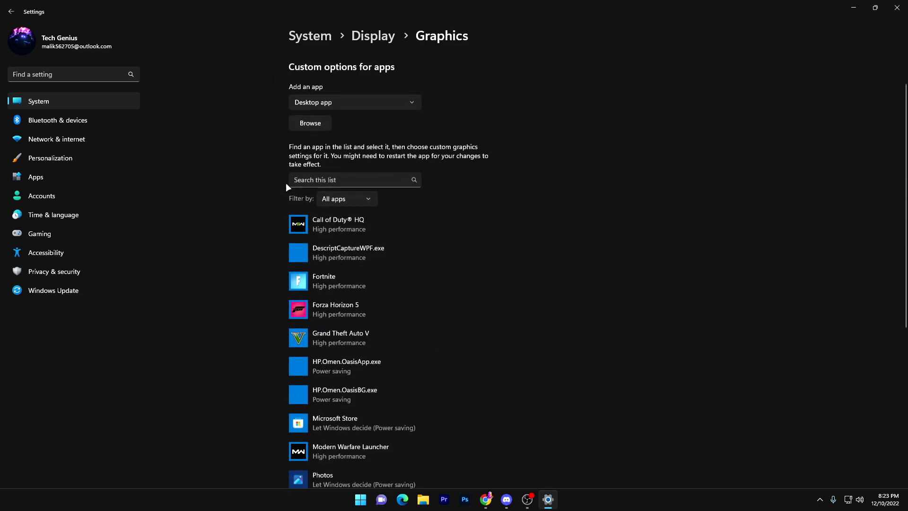
pyautogui.click(317, 107)
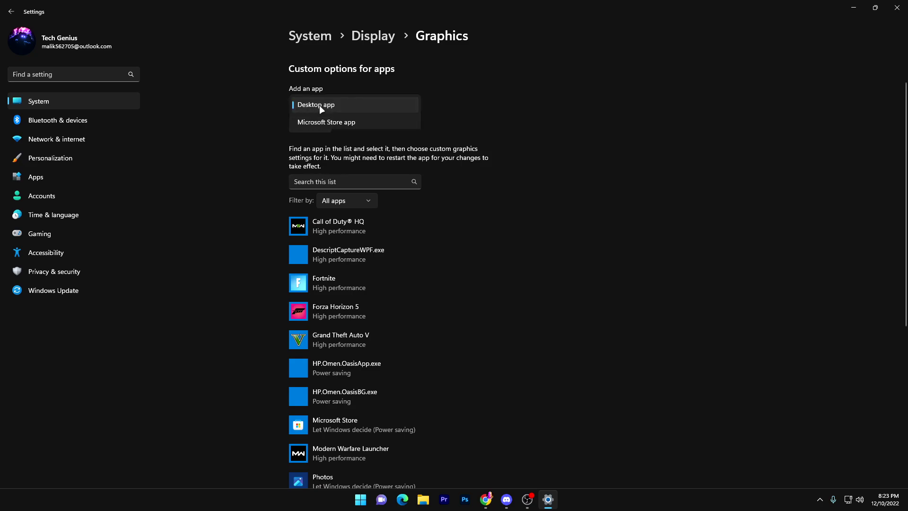
pyautogui.click(318, 104)
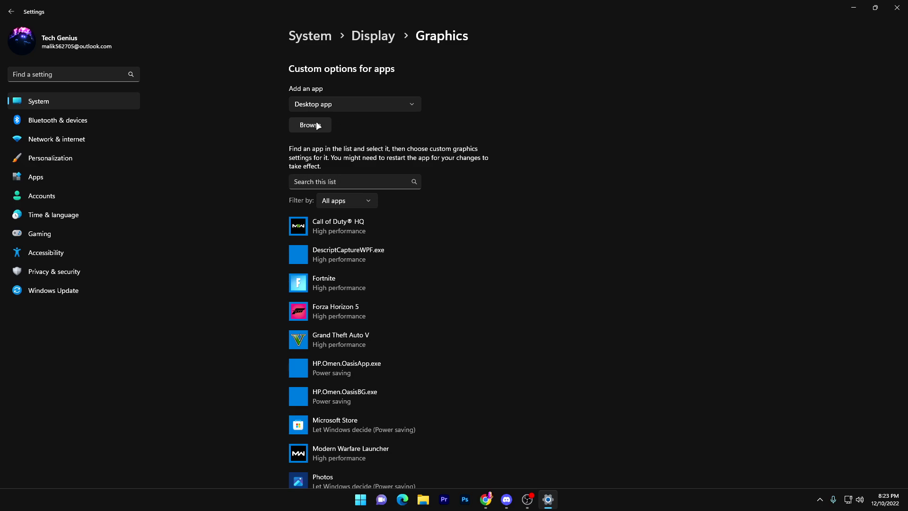
# Save Fortnite's graphics preference as High performance (NVIDIA GeForce RTX 3070) and close Settings
pyautogui.click(334, 287)
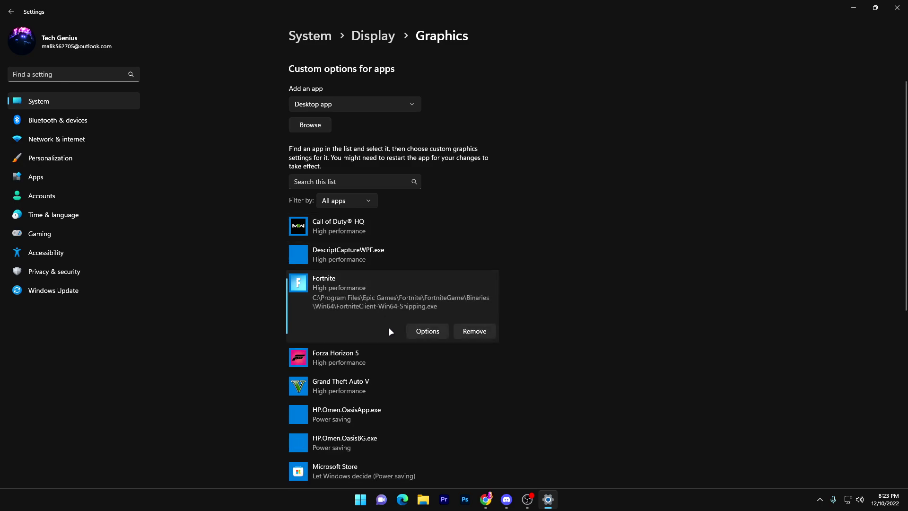
pyautogui.click(418, 332)
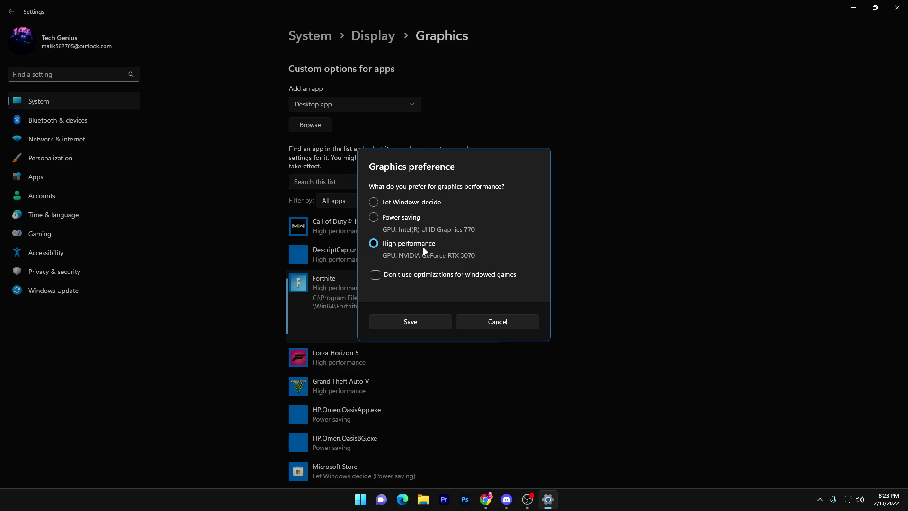
pyautogui.click(410, 321)
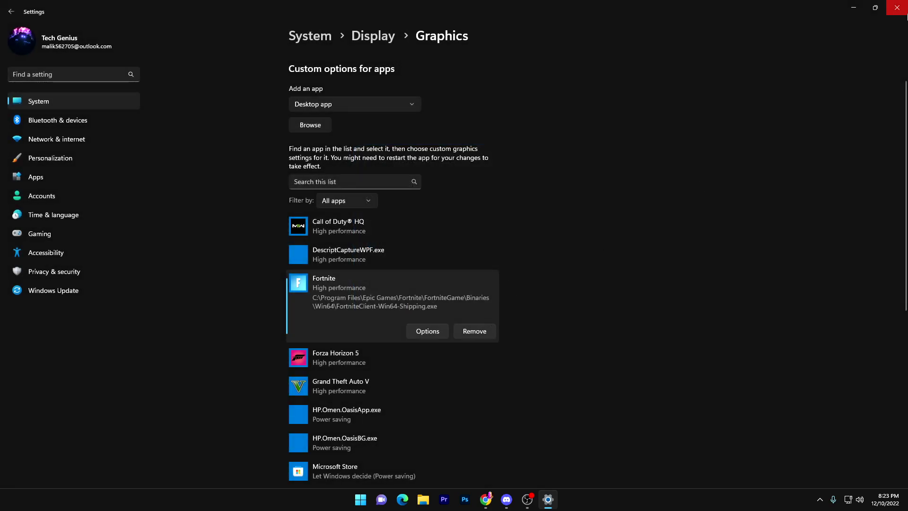
pyautogui.click(897, 8)
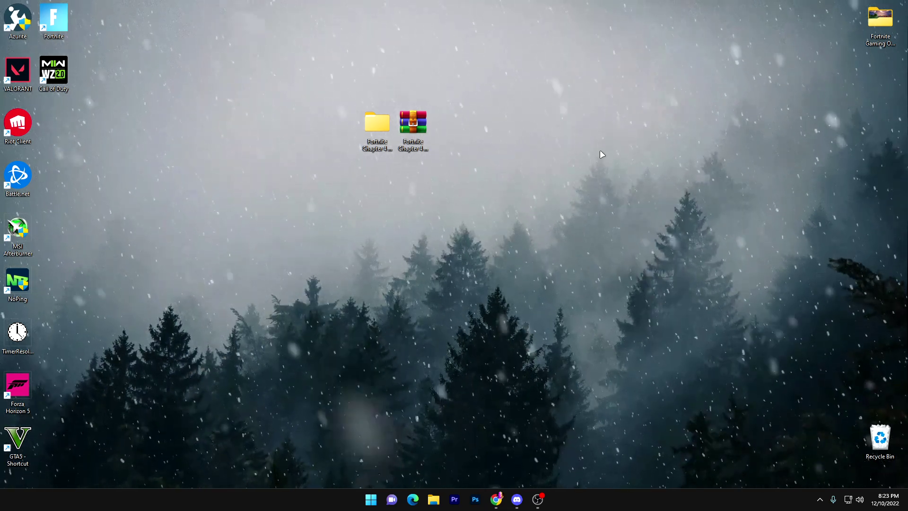
pyautogui.click(820, 500)
pyautogui.press('super')
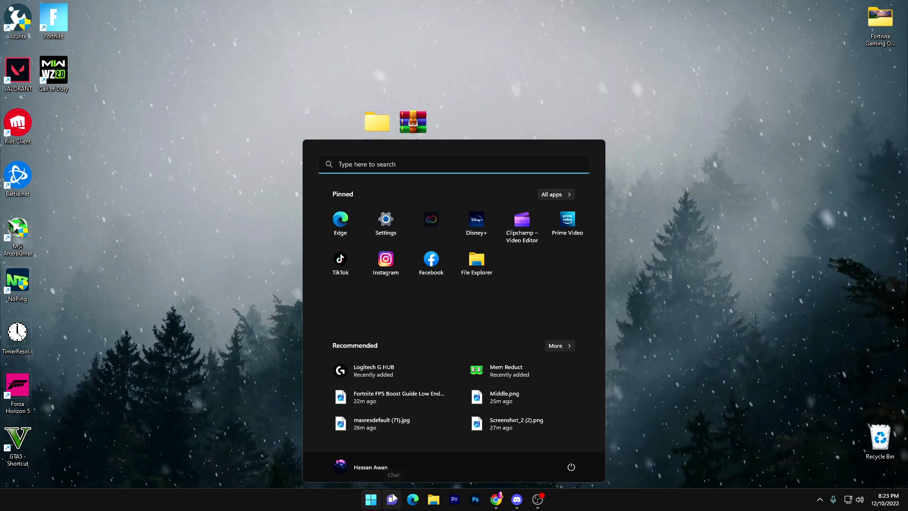
pyautogui.click(371, 499)
pyautogui.press('super')
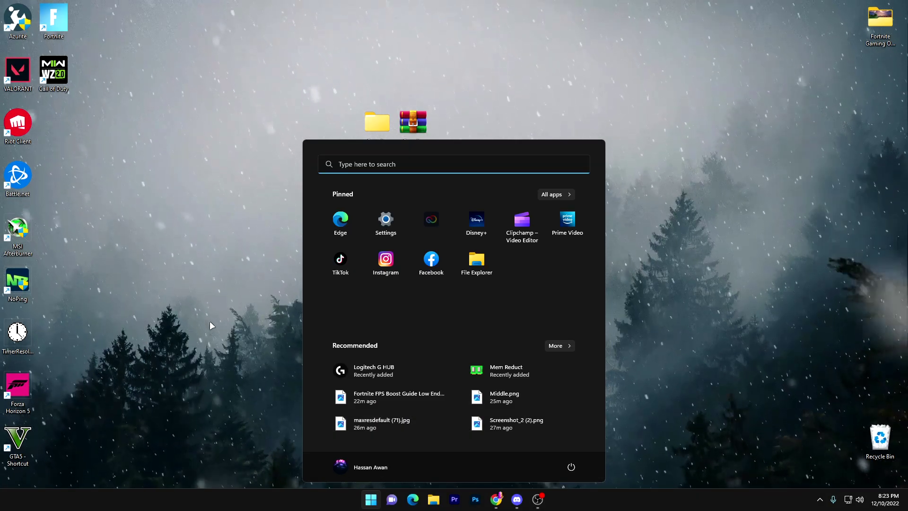
pyautogui.press('Escape')
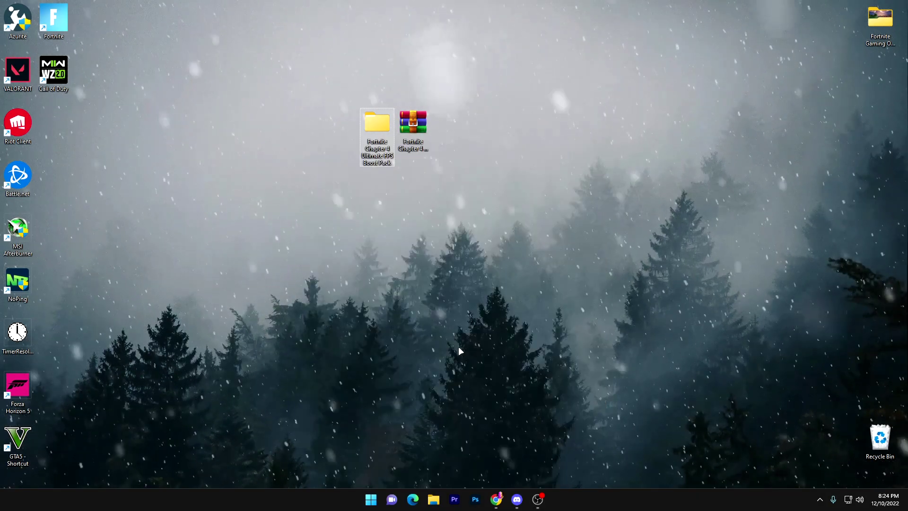